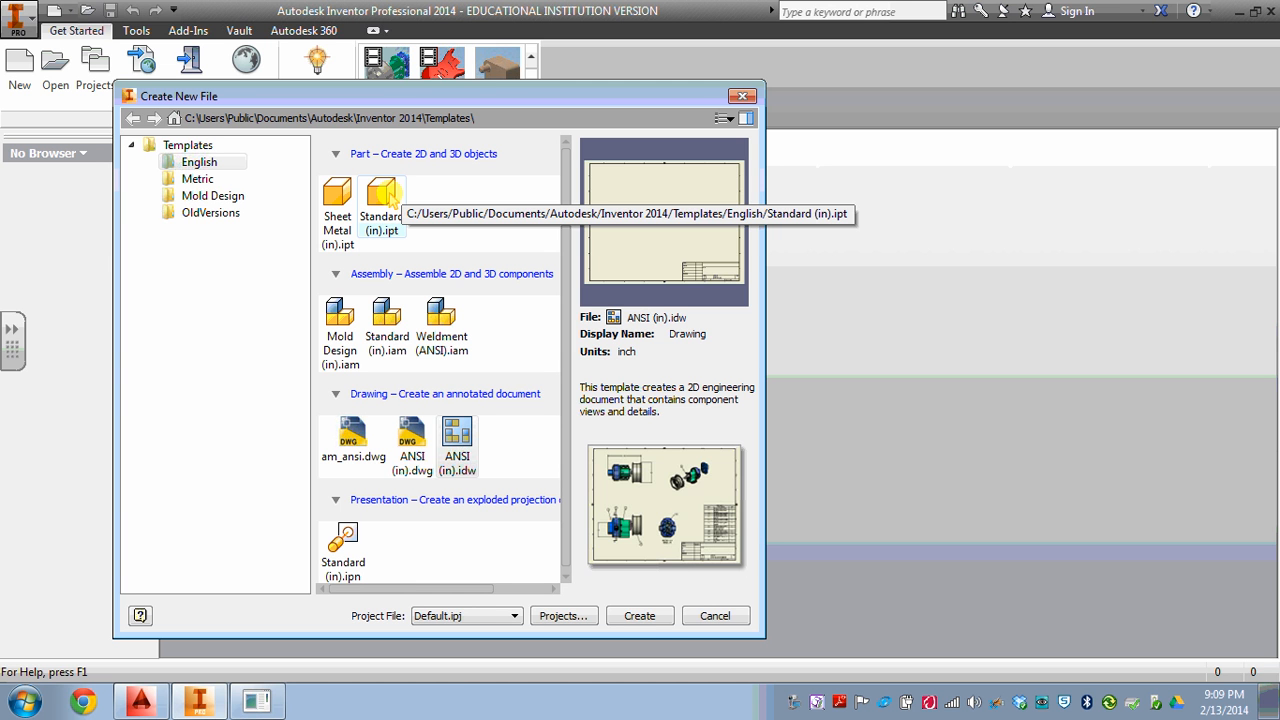
# Create a new part from the English Standard (in).ipt template and start a 2D sketch on the front plane.
pyautogui.click(386, 197)
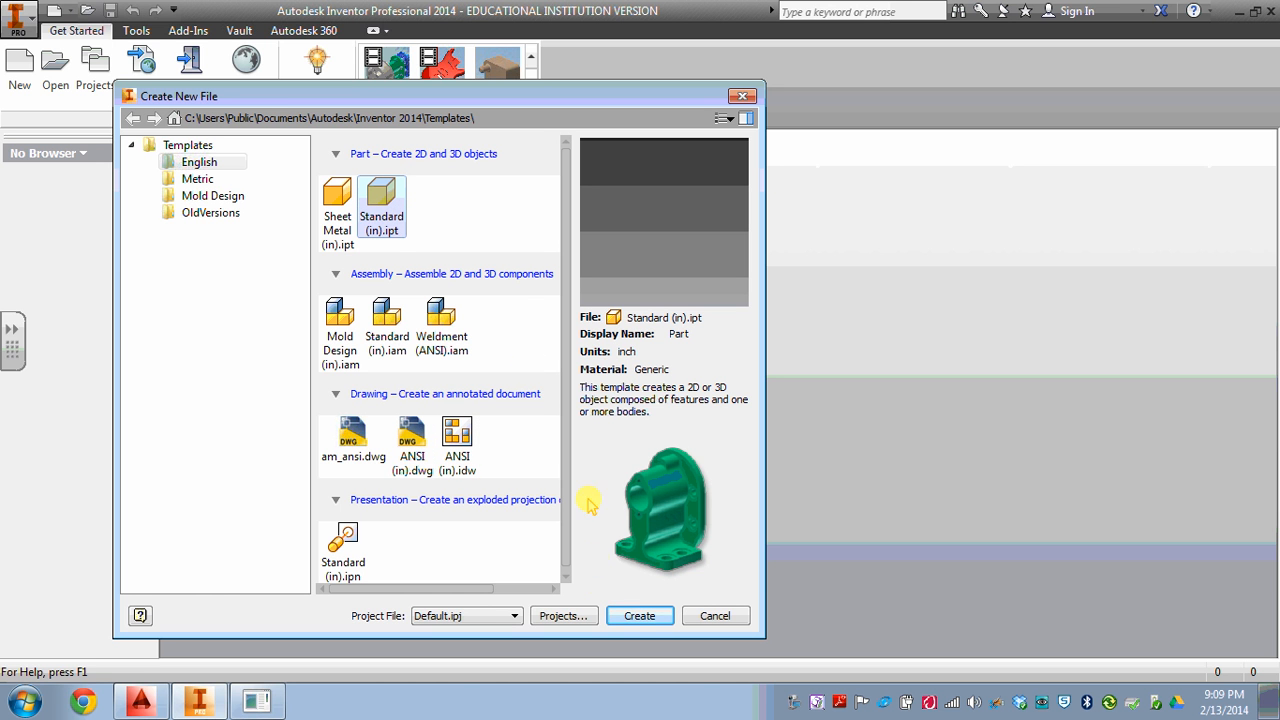
pyautogui.click(639, 615)
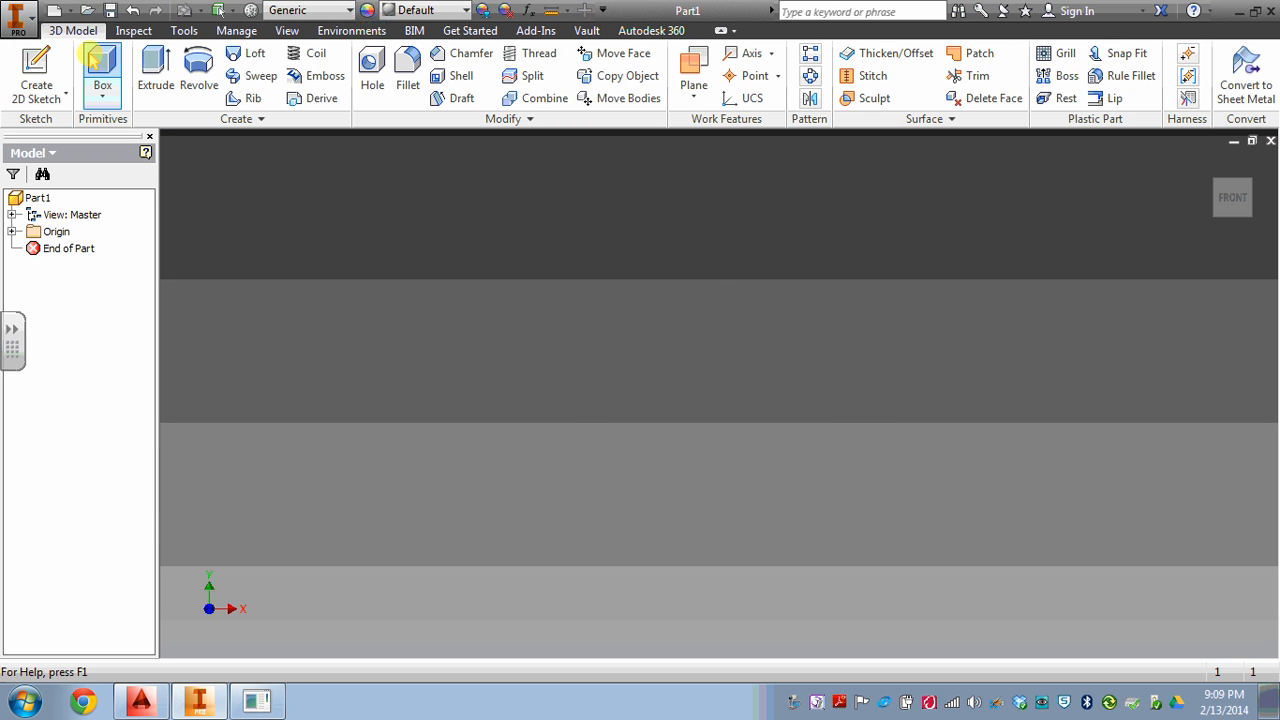
pyautogui.click(36, 76)
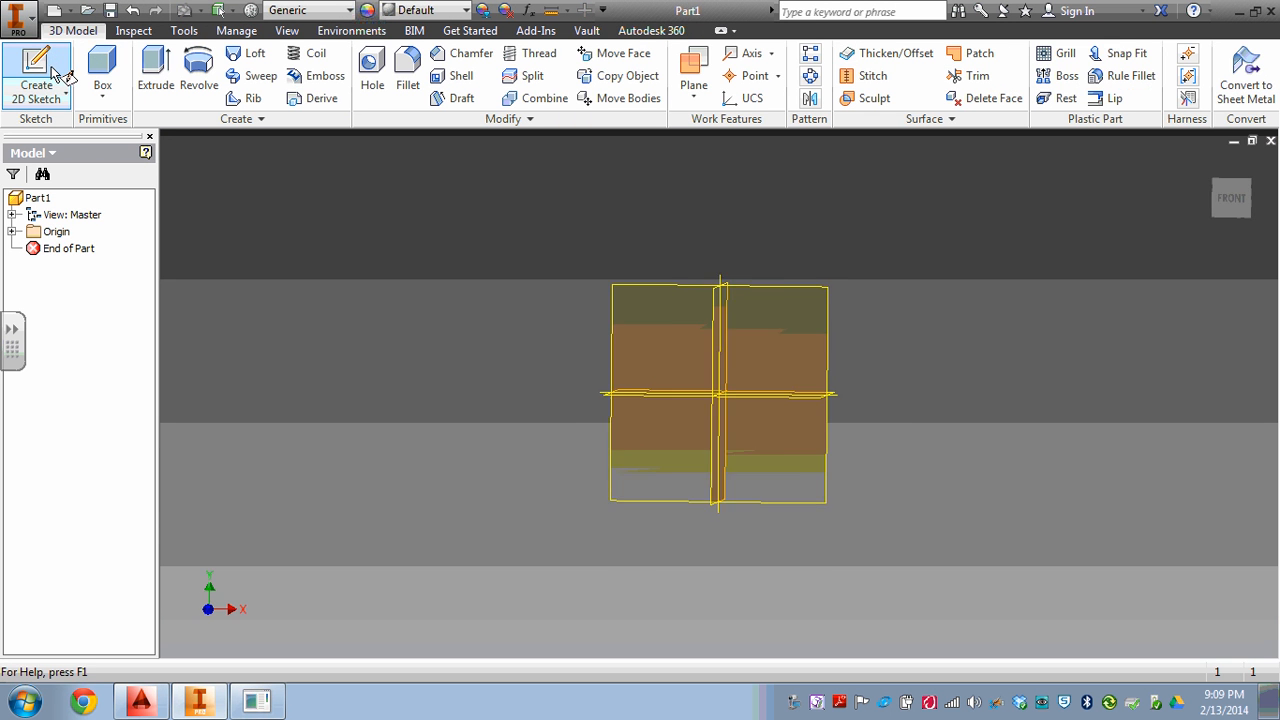
pyautogui.click(766, 346)
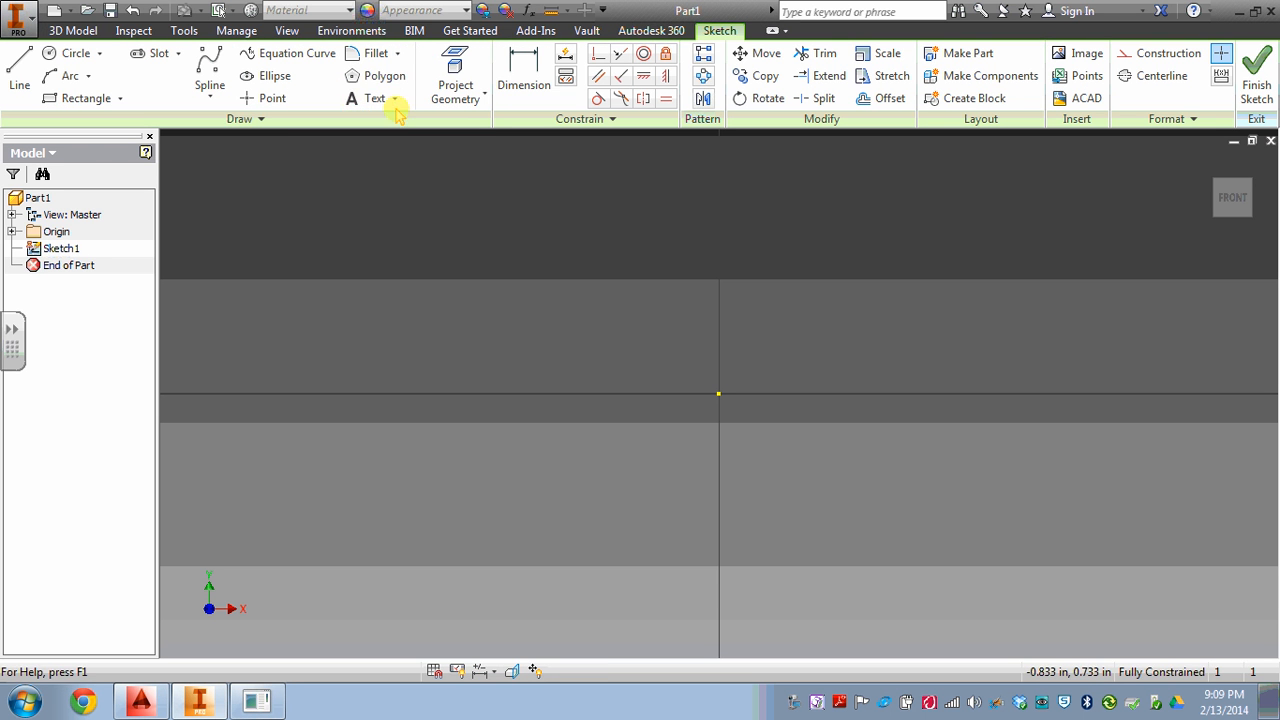
# Sketch an inscribed six-sided polygon centred on the origin, about 0.74 in across flats, with one vertex directly below the centre.
pyautogui.click(378, 76)
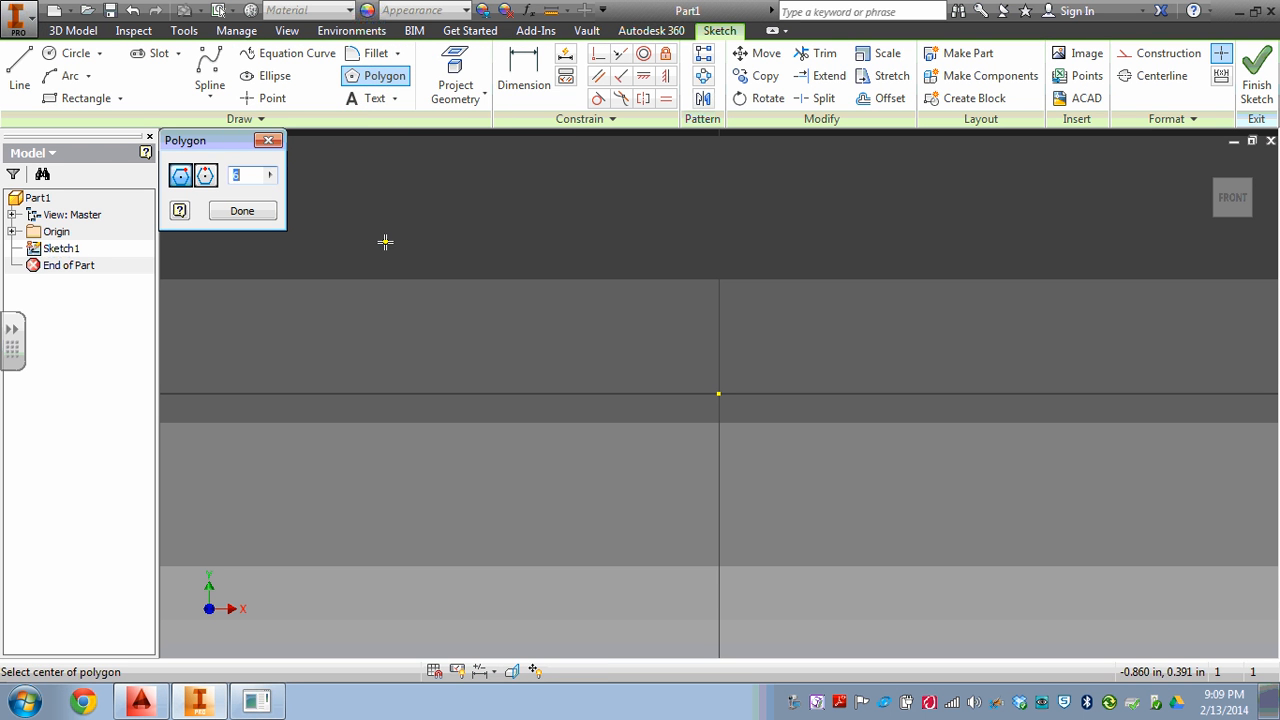
pyautogui.click(718, 395)
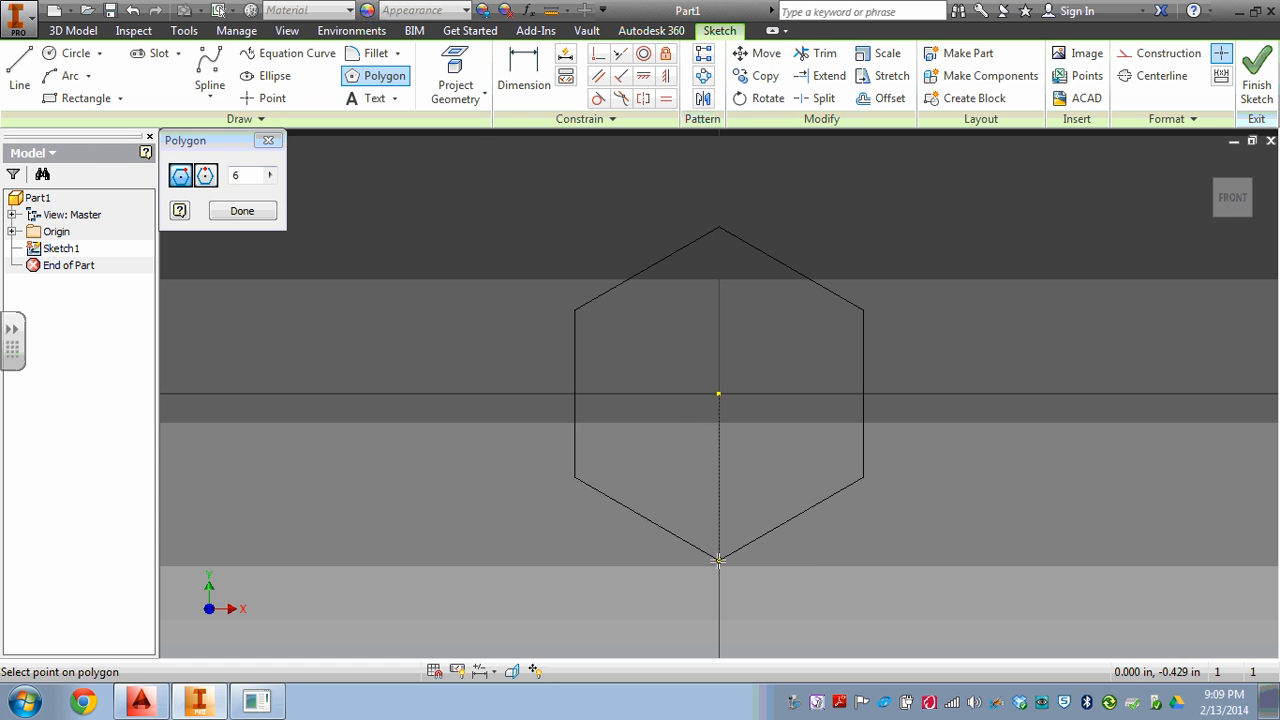
pyautogui.click(718, 560)
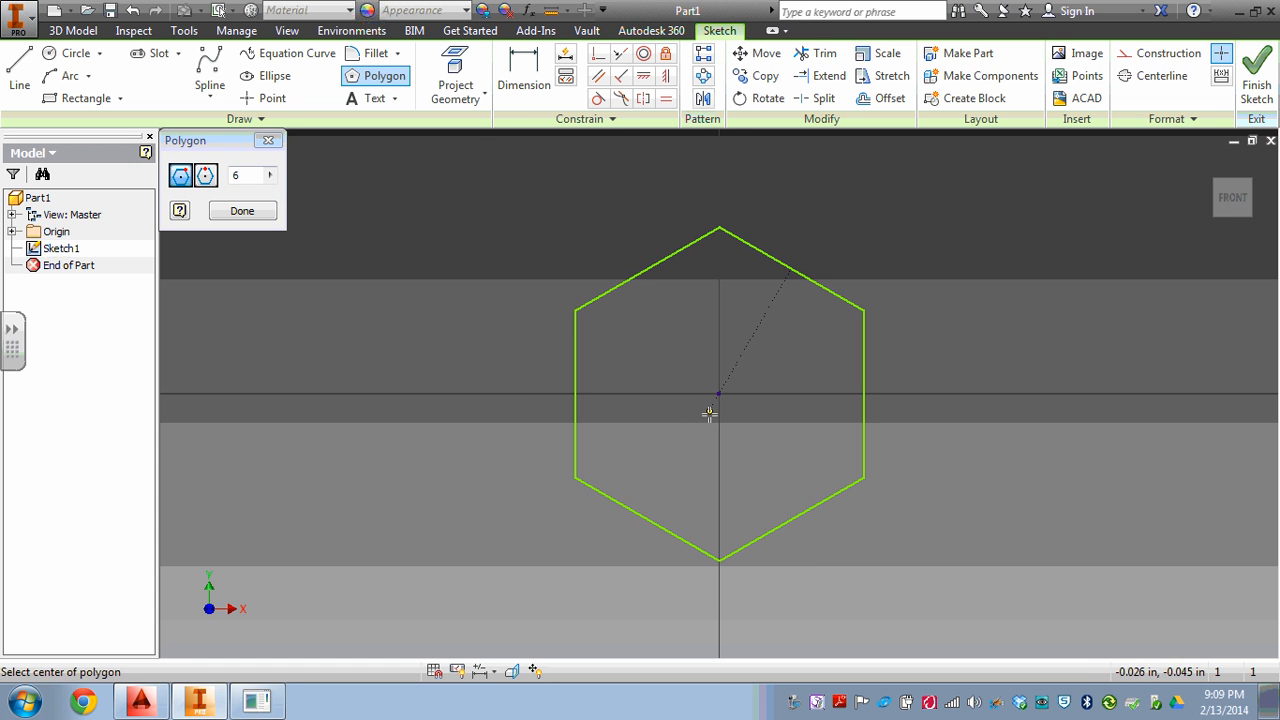
pyautogui.press('Escape')
# Dimension the hexagon between its two vertical sides and set the across-flats distance to 2 in.
pyautogui.click(540, 80)
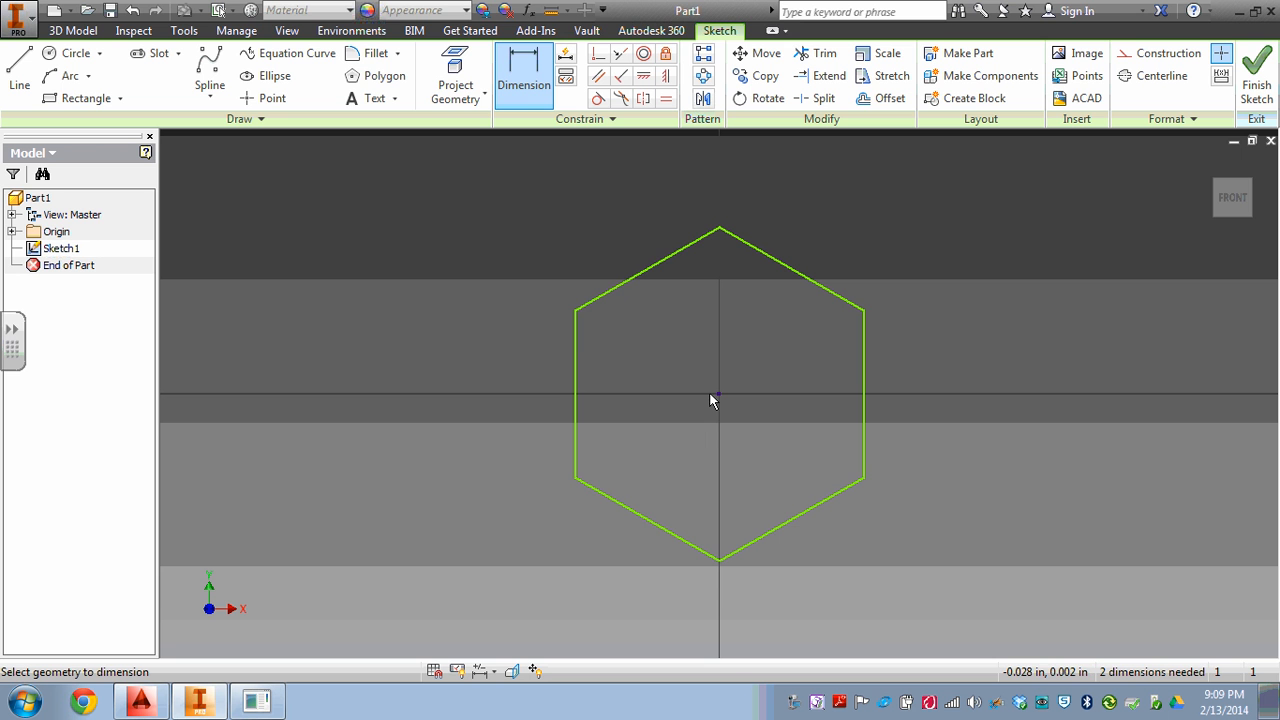
pyautogui.click(576, 350)
pyautogui.click(861, 346)
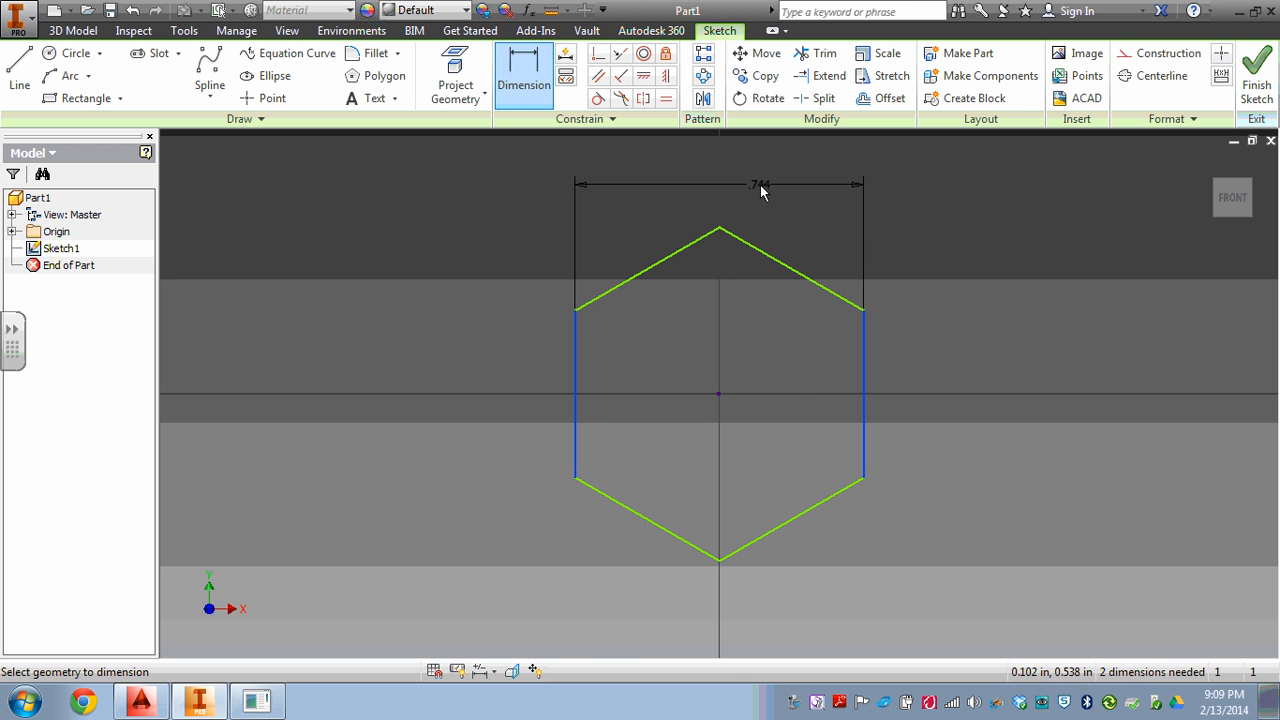
pyautogui.click(760, 188)
pyautogui.write('2')
pyautogui.press('Return')
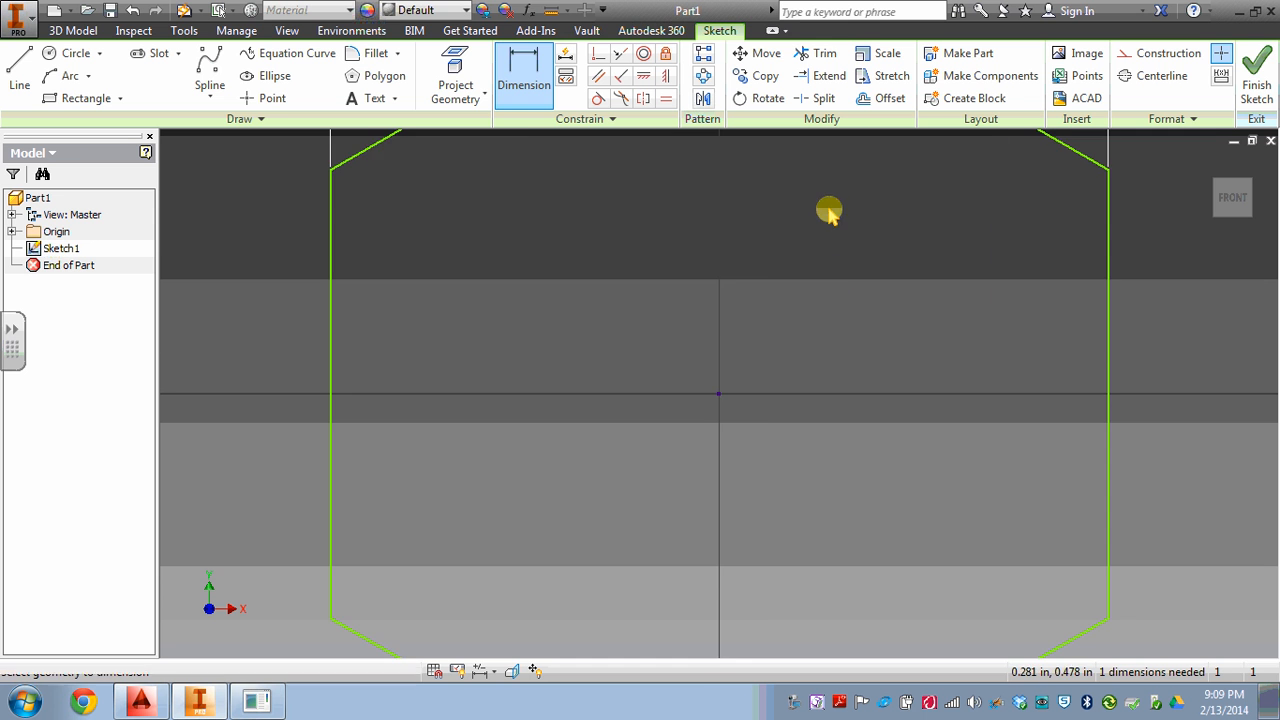
pyautogui.scroll(-4, 838, 285)
pyautogui.scroll(-4, 845, 267)
pyautogui.moveTo(845, 268); pyautogui.dragTo(780, 293, button='middle')
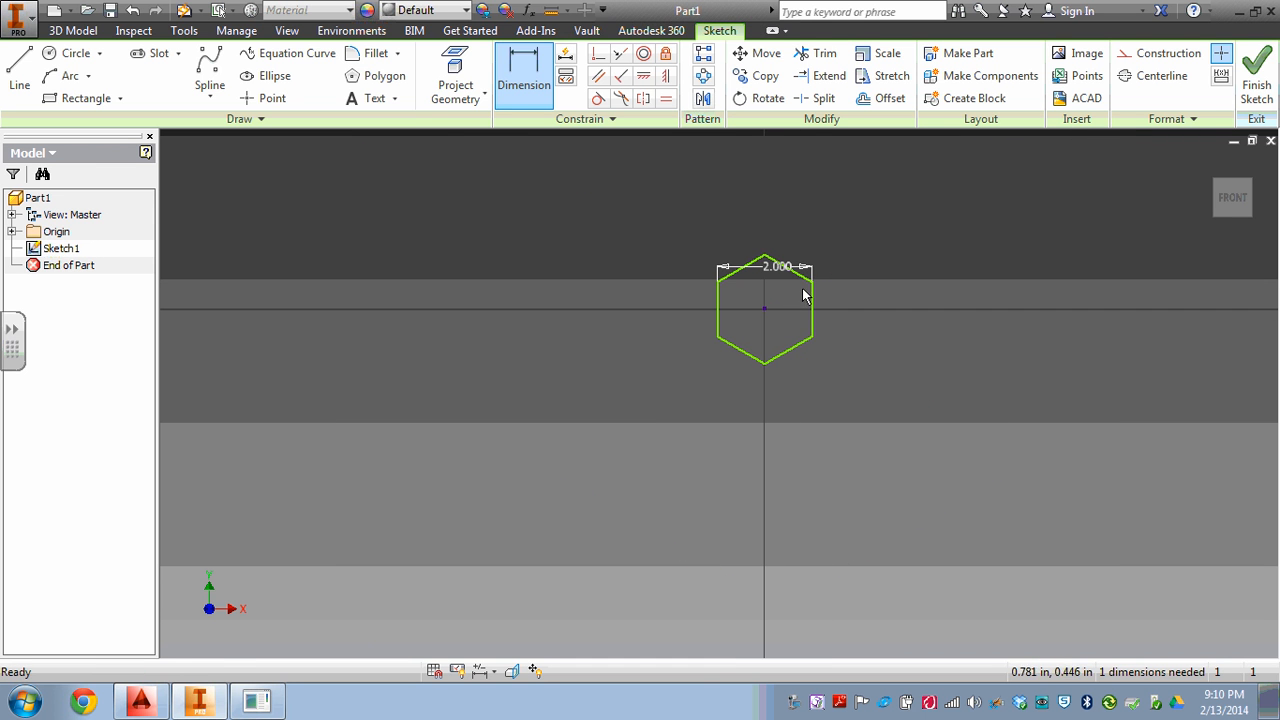
pyautogui.moveTo(780, 267); pyautogui.dragTo(803, 306)
pyautogui.press('Escape')
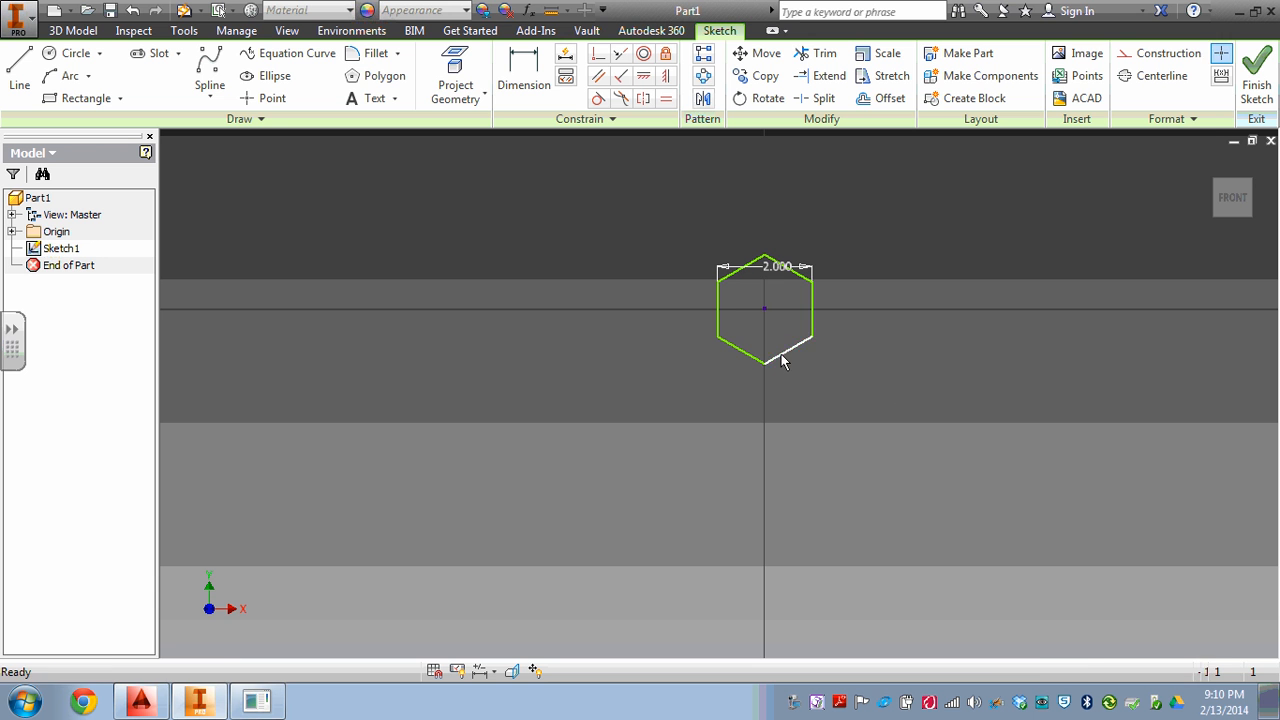
# Apply a horizontal constraint between the midpoint of the hexagon's left side and its centre point.
pyautogui.click(643, 76)
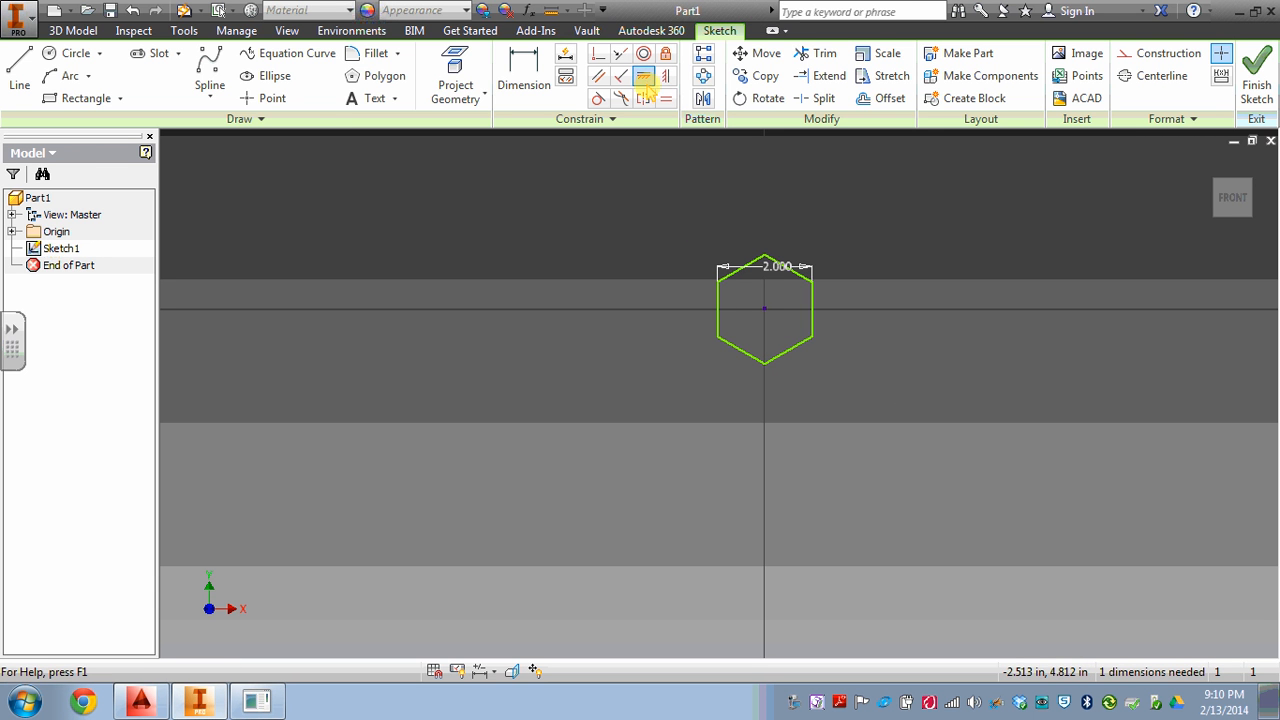
pyautogui.click(717, 309)
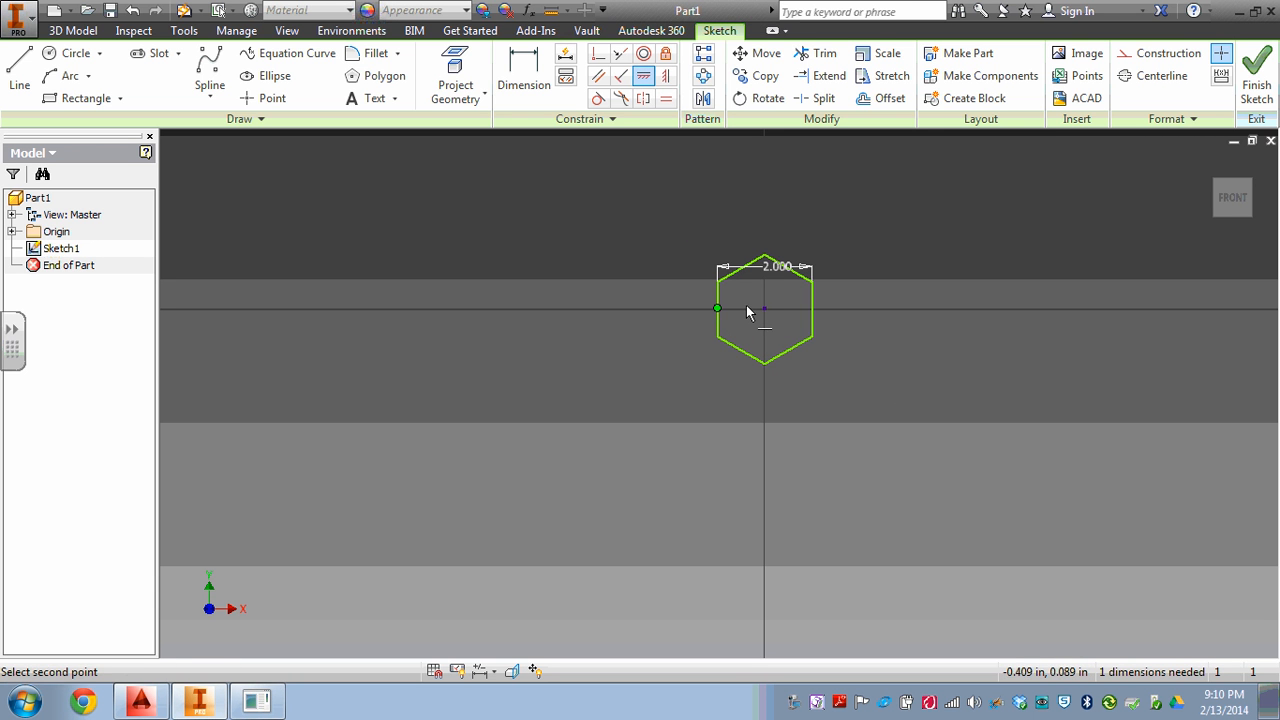
pyautogui.click(765, 310)
pyautogui.press('Escape')
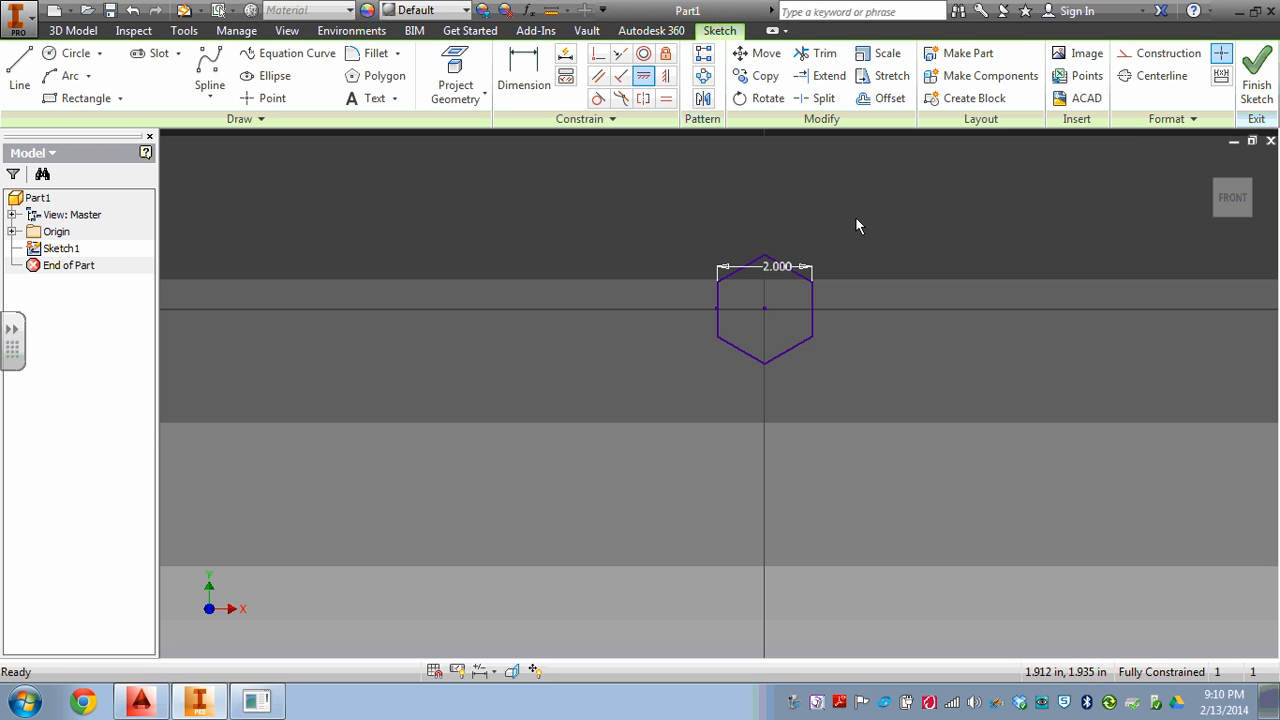
# Finish the sketch and extrude the hexagon 3 in symmetrically about the sketch plane.
pyautogui.click(1256, 80)
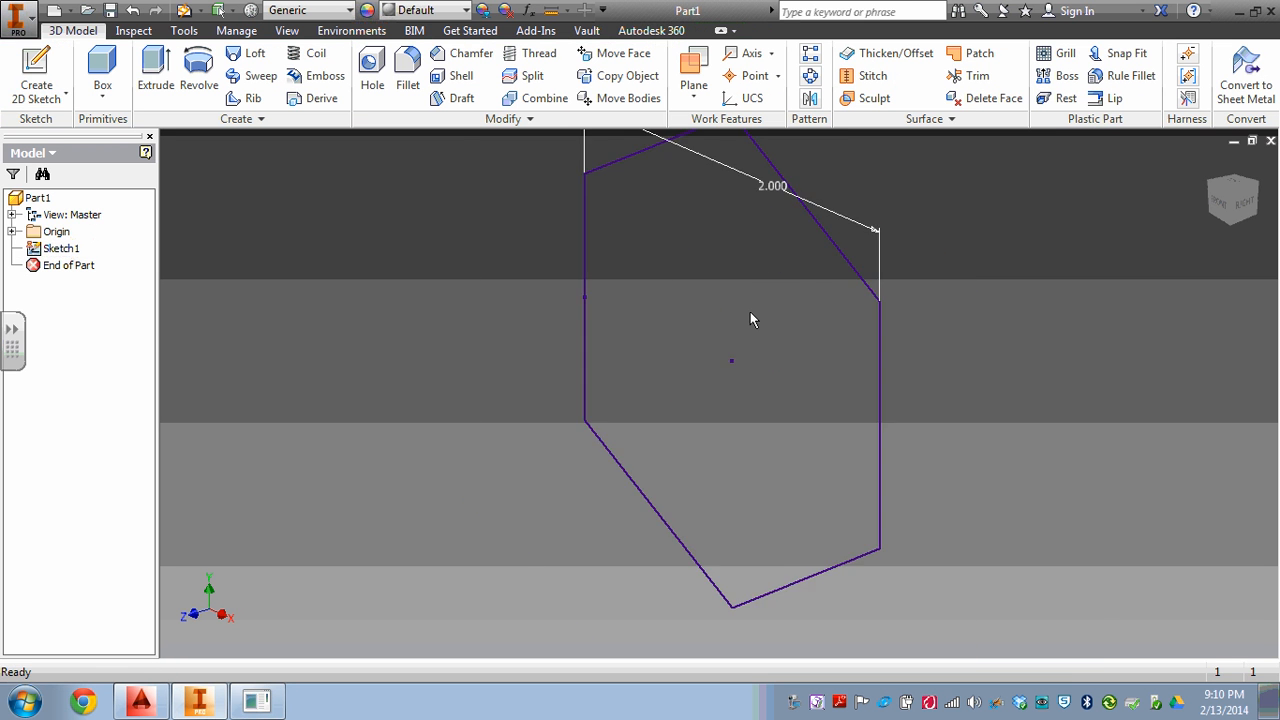
pyautogui.click(156, 70)
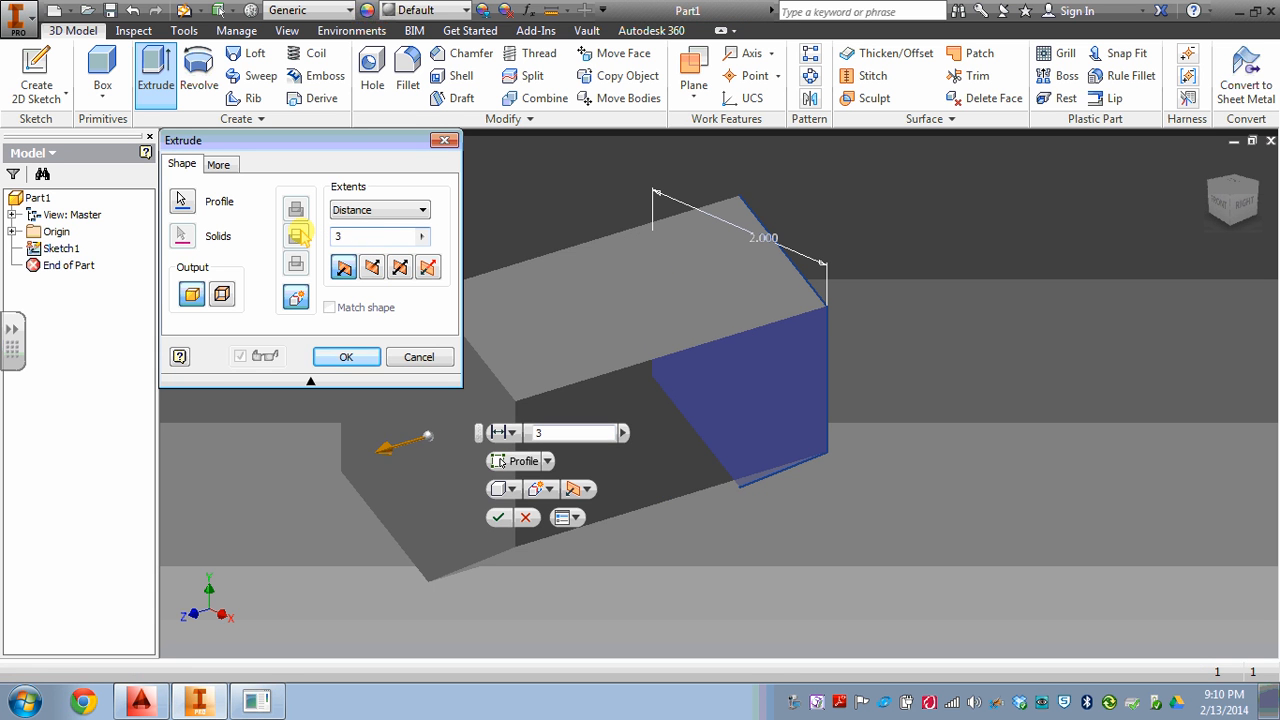
pyautogui.click(403, 268)
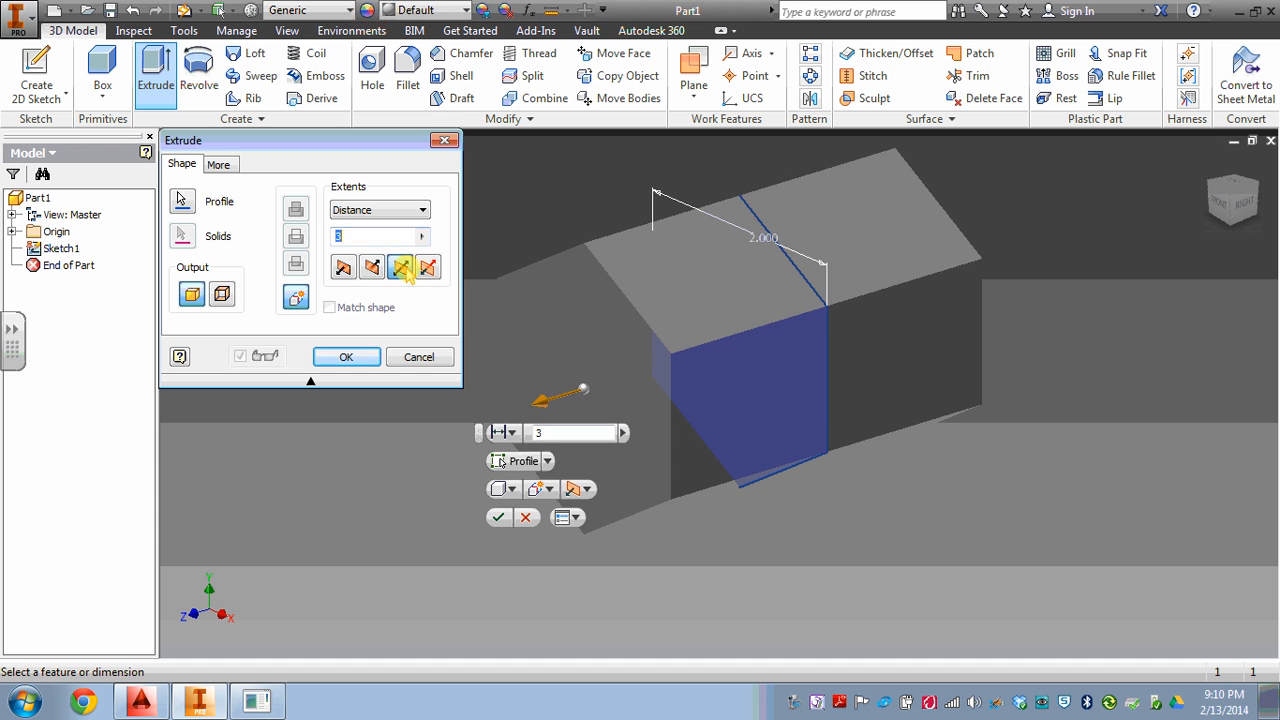
pyautogui.click(342, 356)
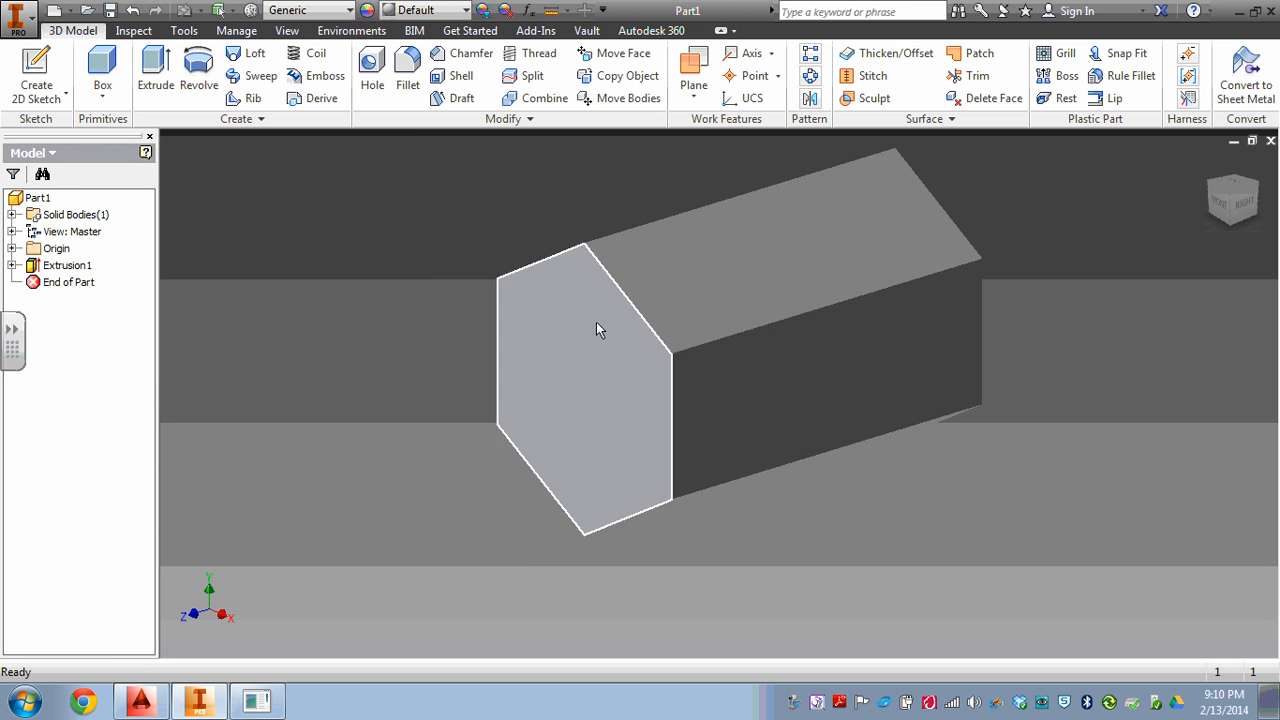
# Start a sketch on the prism's right vertical face and project the body's lowest and uppermost edges into it.
pyautogui.moveTo(655, 300); pyautogui.dragTo(497, 378, button='middle')
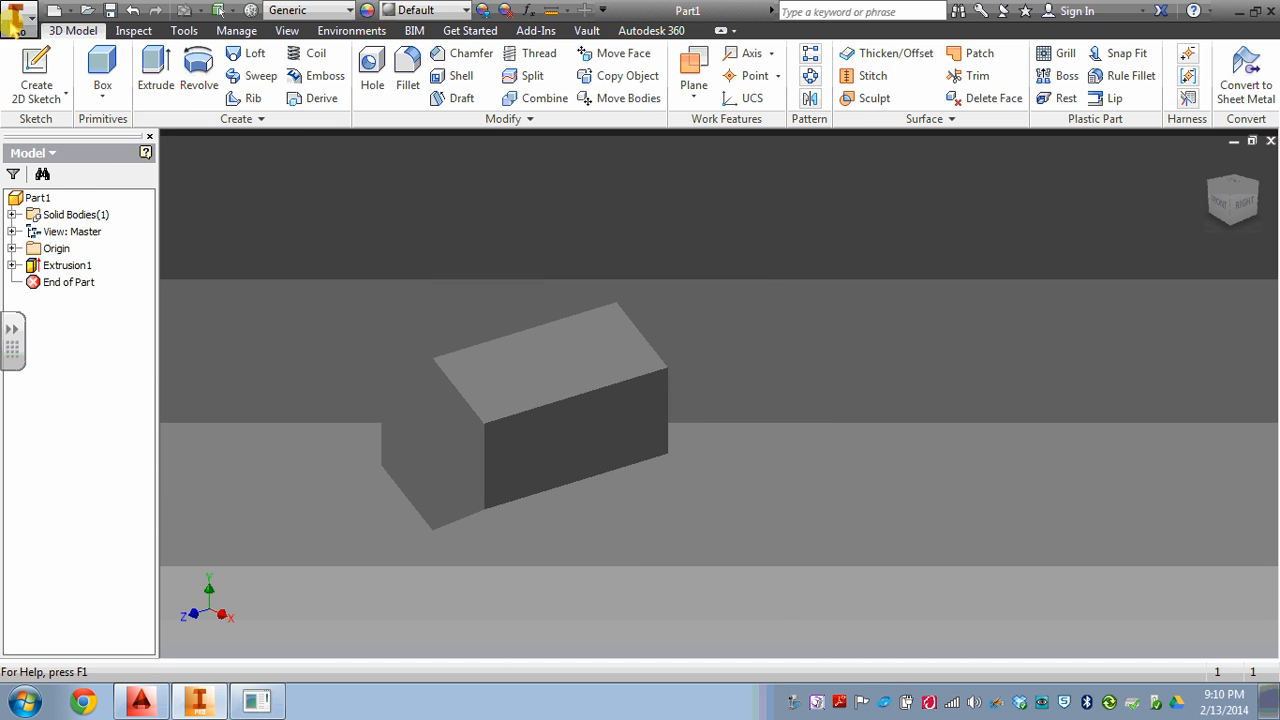
pyautogui.click(30, 66)
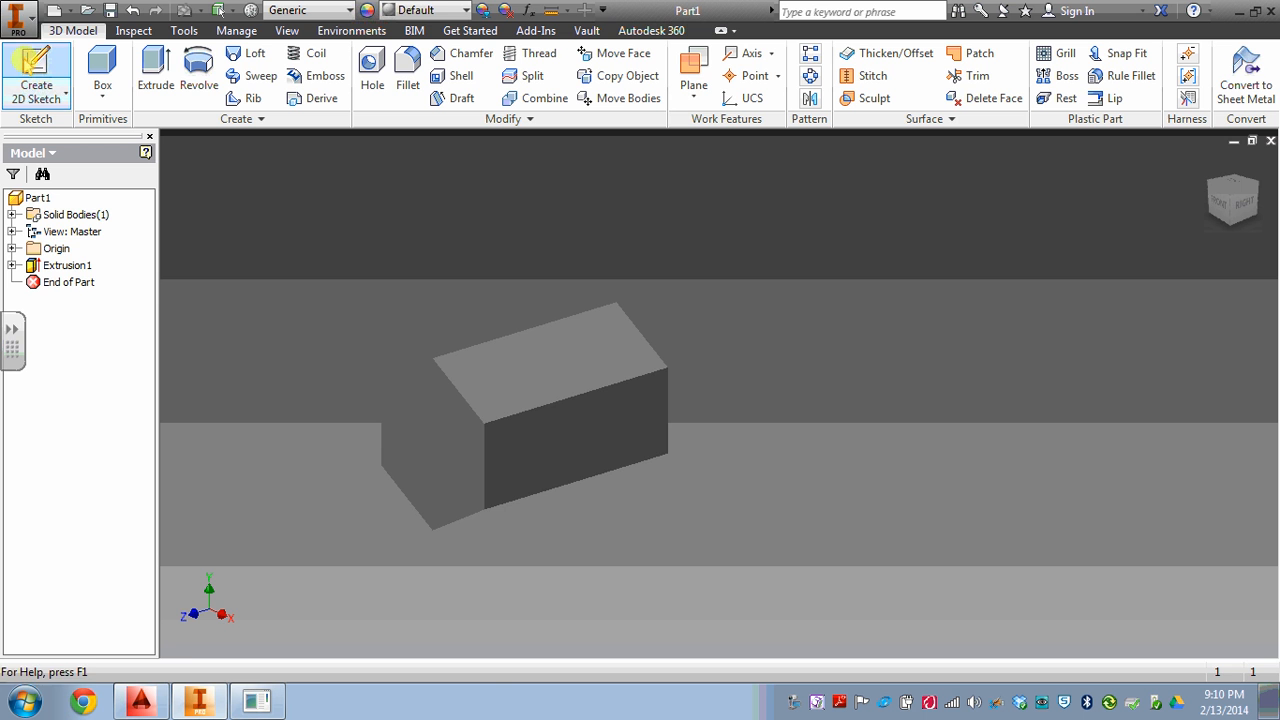
pyautogui.click(551, 452)
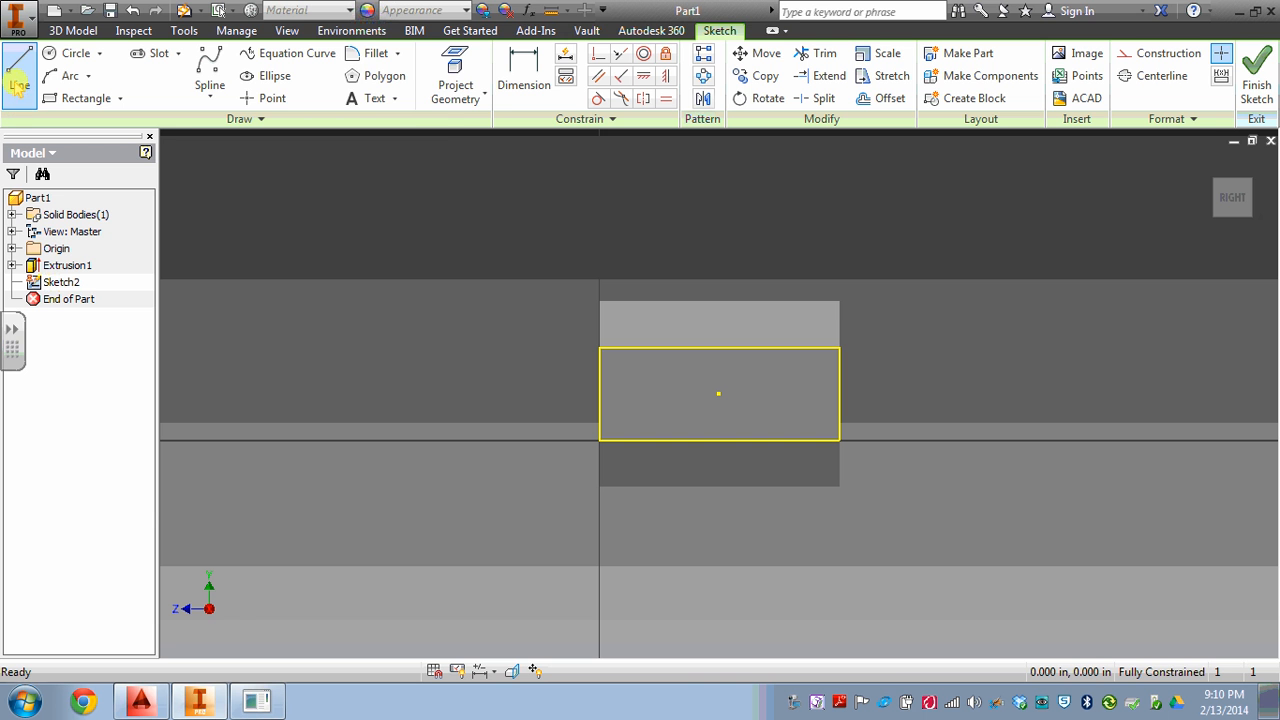
pyautogui.click(445, 60)
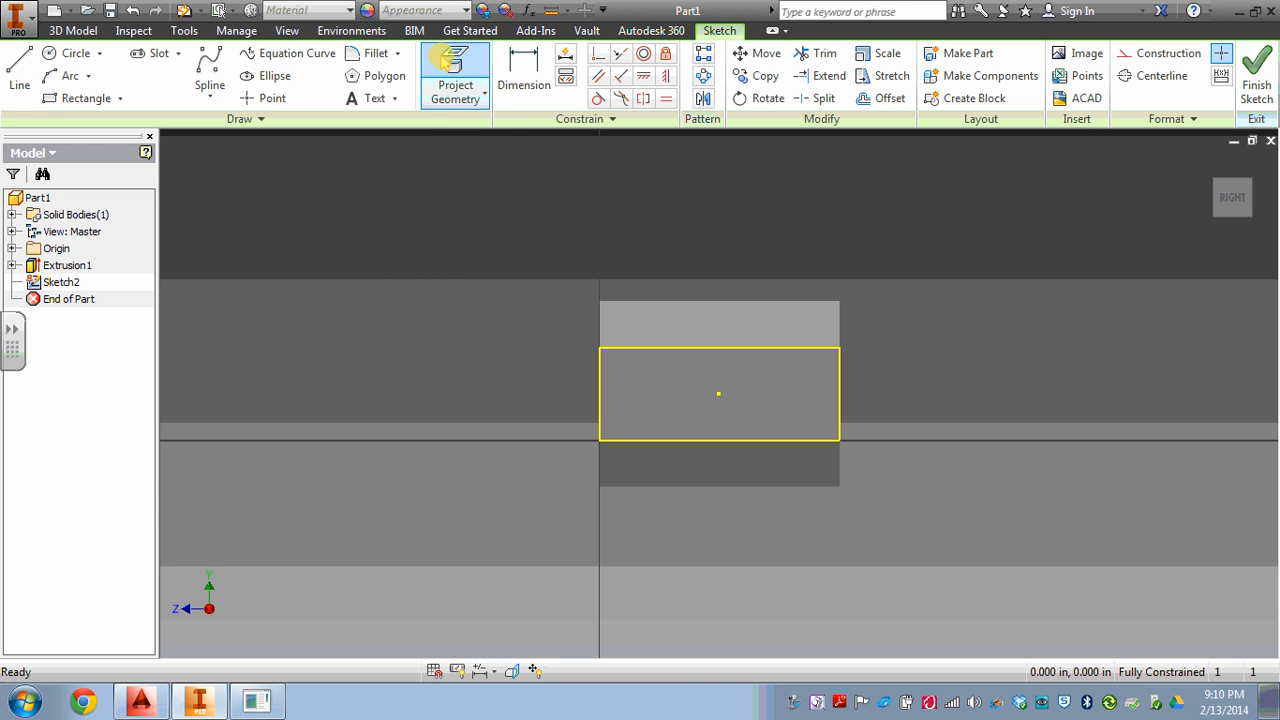
pyautogui.click(825, 489)
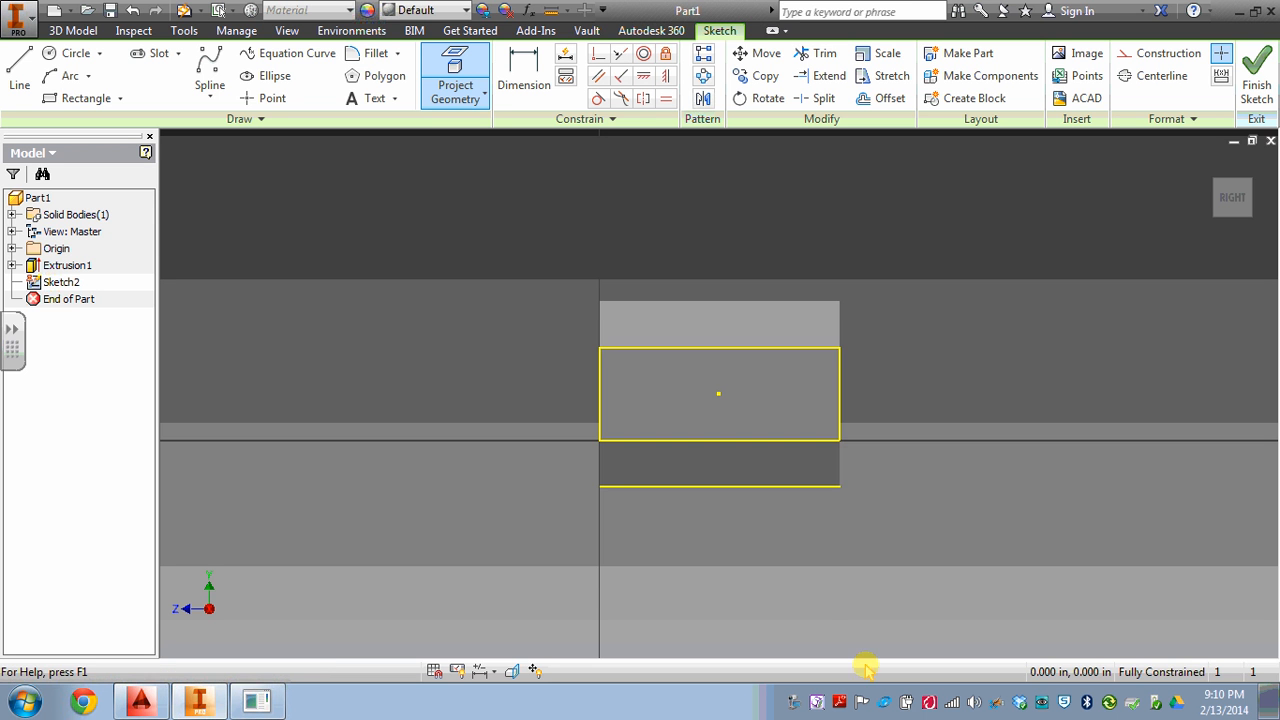
pyautogui.click(783, 312)
# Draw a line about 3.33 in long at 135 degrees from the right endpoint of the projected bottom edge, passing the top edge.
pyautogui.keyDown('shift'); pyautogui.moveTo(971, 305); pyautogui.dragTo(680, 312, button='middle'); pyautogui.keyUp('shift')
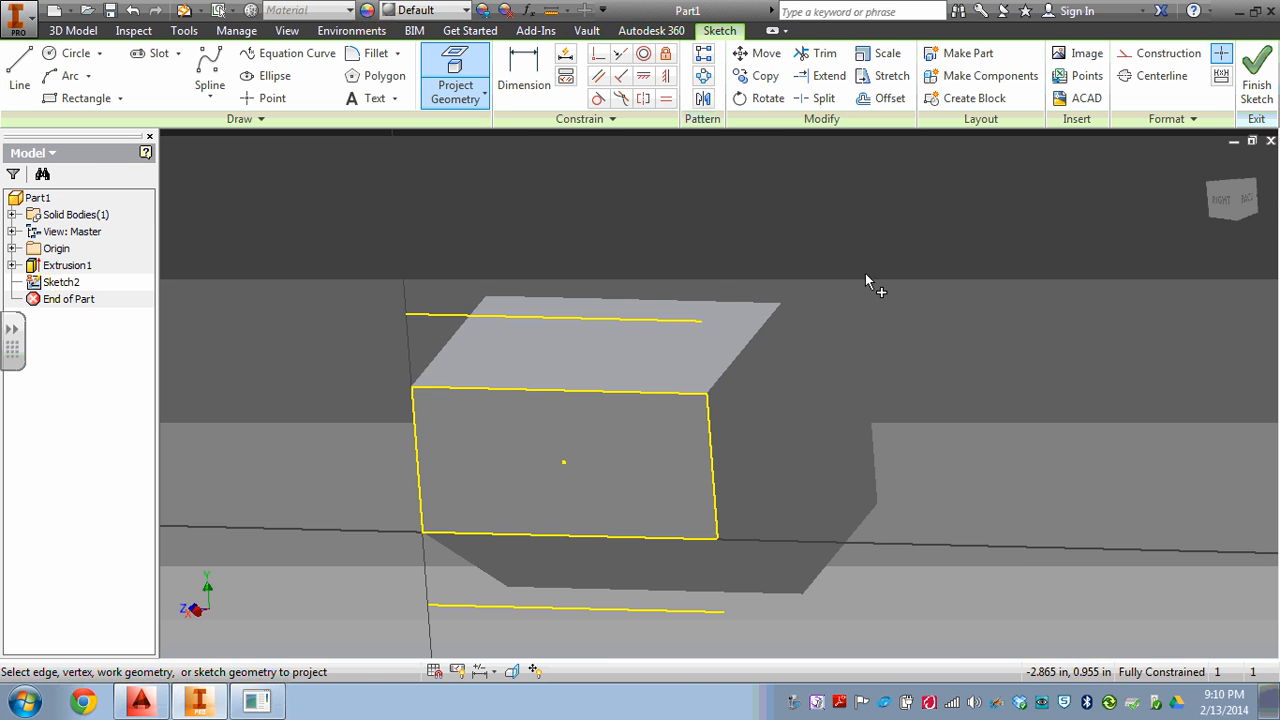
pyautogui.click(1222, 205)
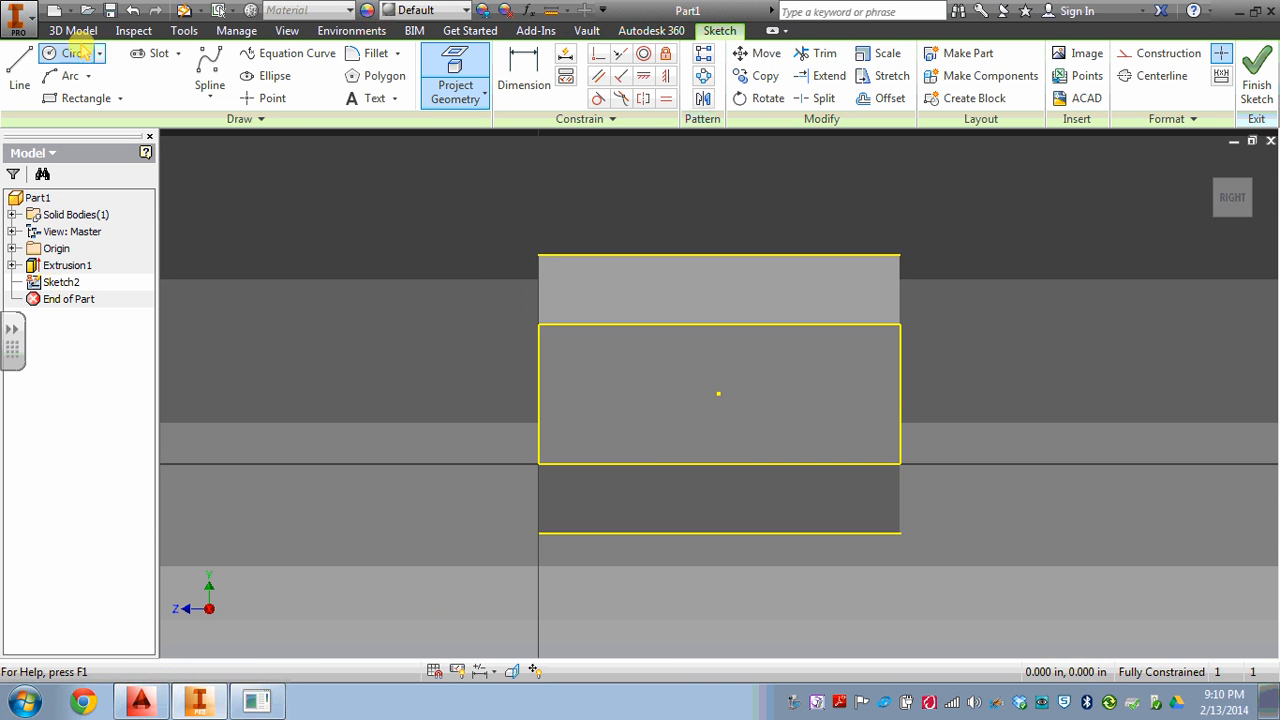
pyautogui.click(19, 70)
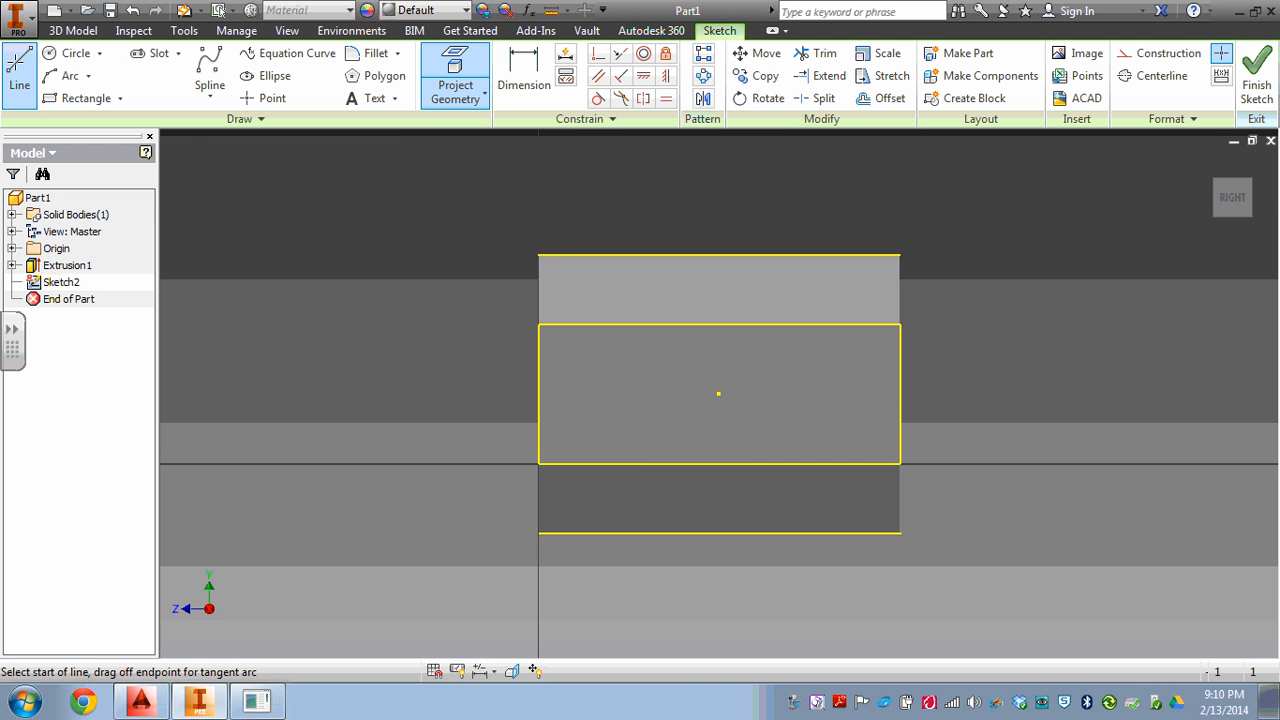
pyautogui.click(899, 532)
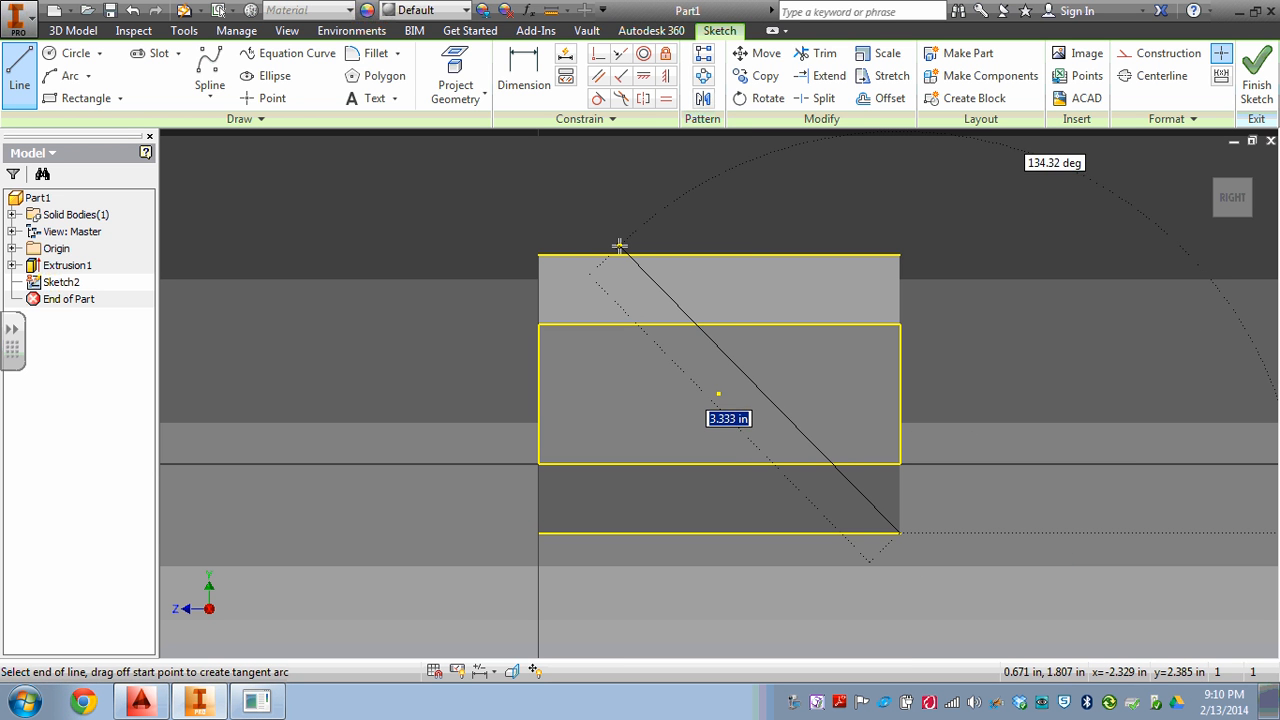
pyautogui.press('Tab')
pyautogui.write('13')
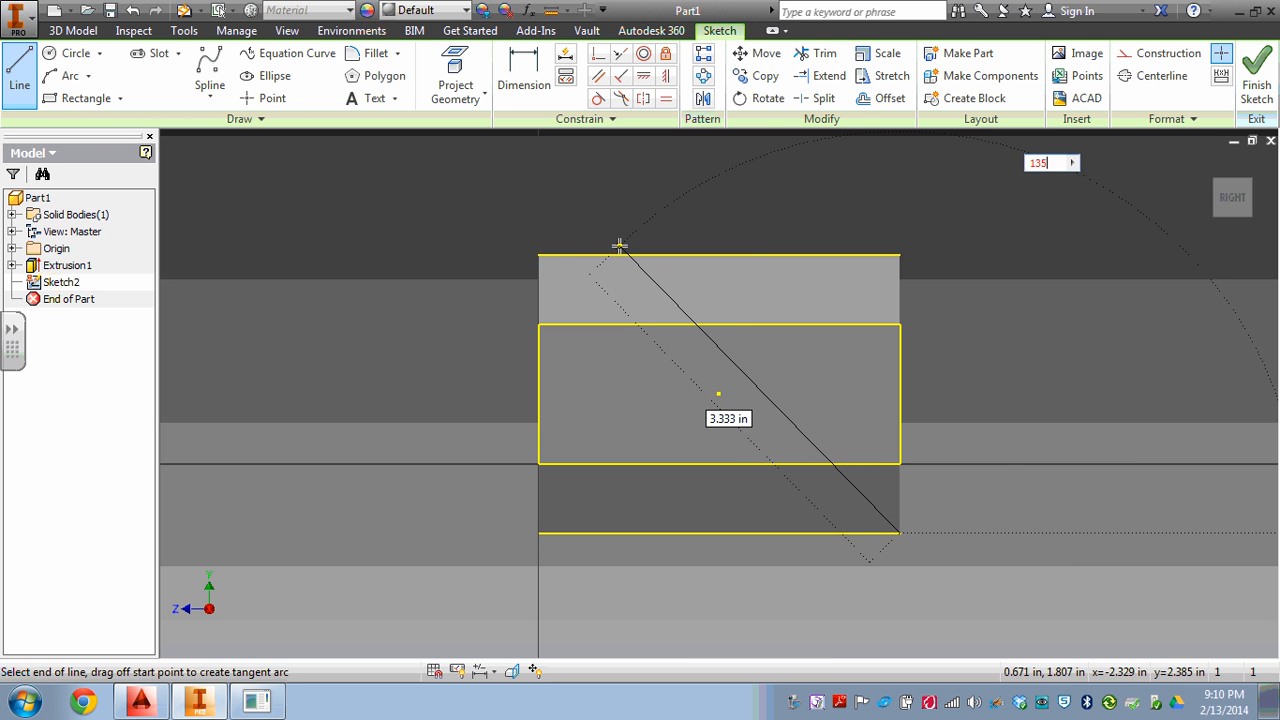
pyautogui.press('Tab')
pyautogui.click(620, 246)
pyautogui.press('capslock')
pyautogui.press('Escape')
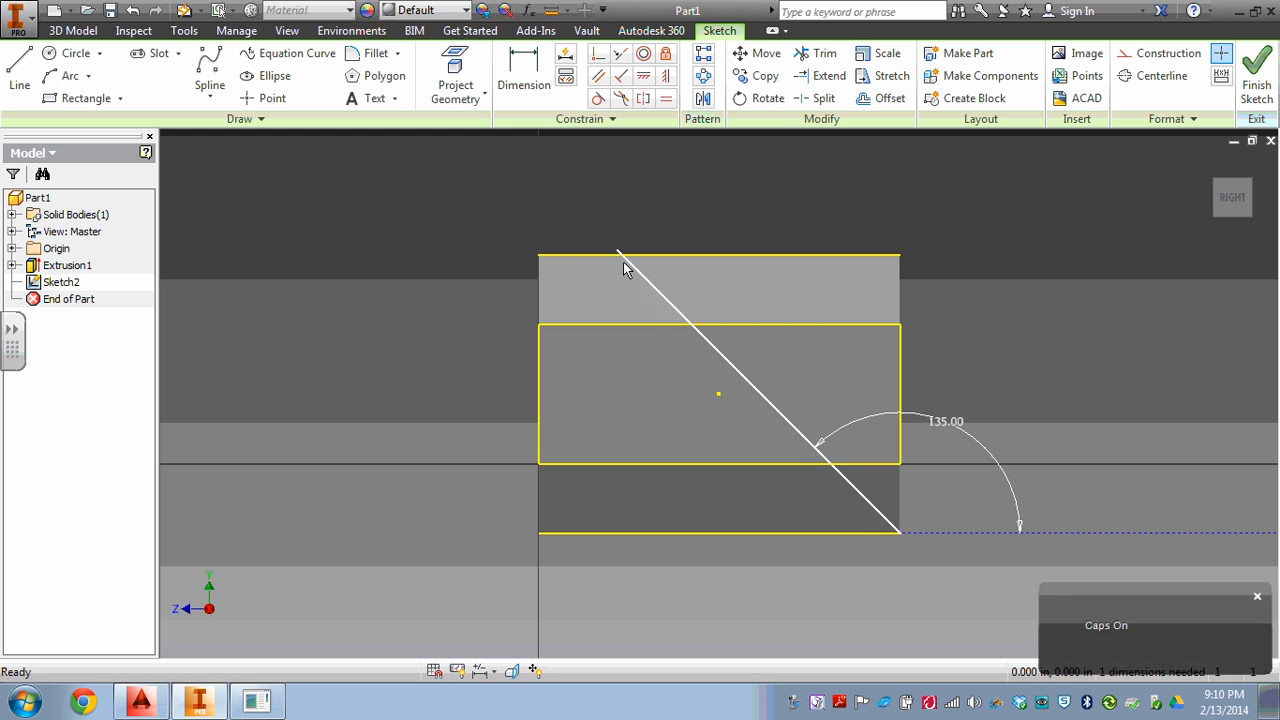
# Close the triangle with lines from the diagonal's intersection with the top edge to its right end and down to the bottom corner.
pyautogui.click(15, 72)
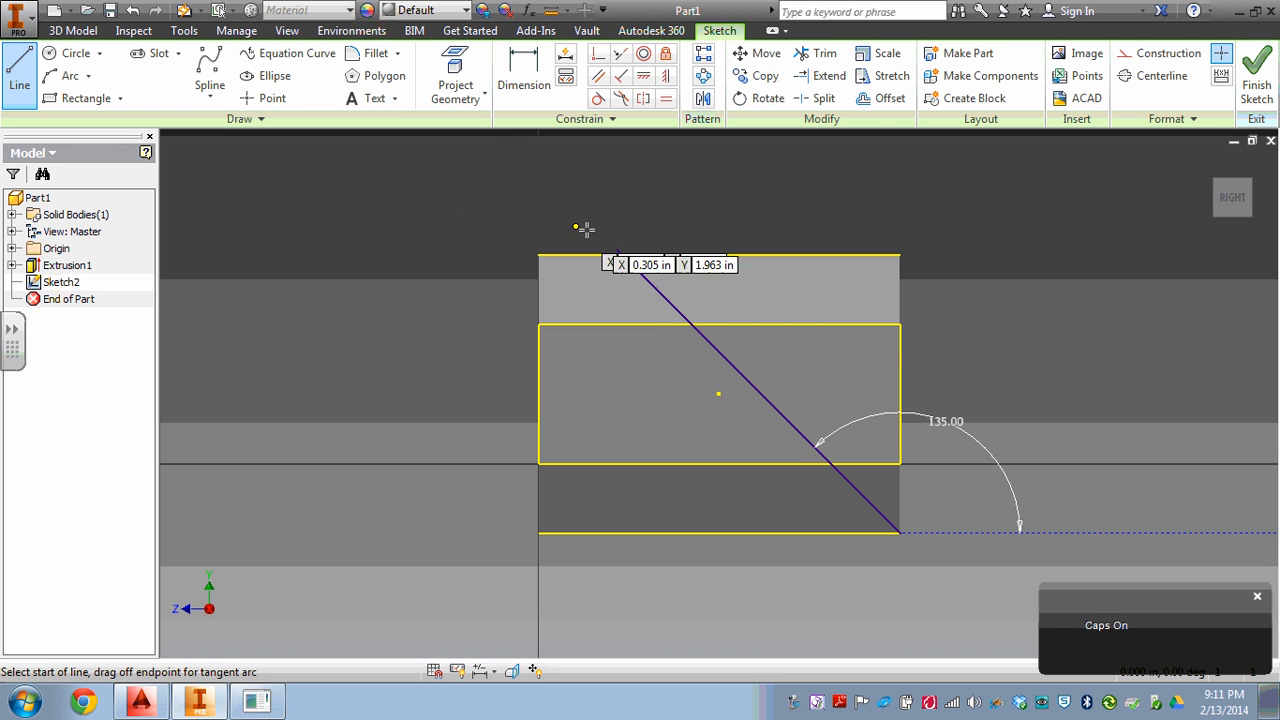
pyautogui.click(621, 254)
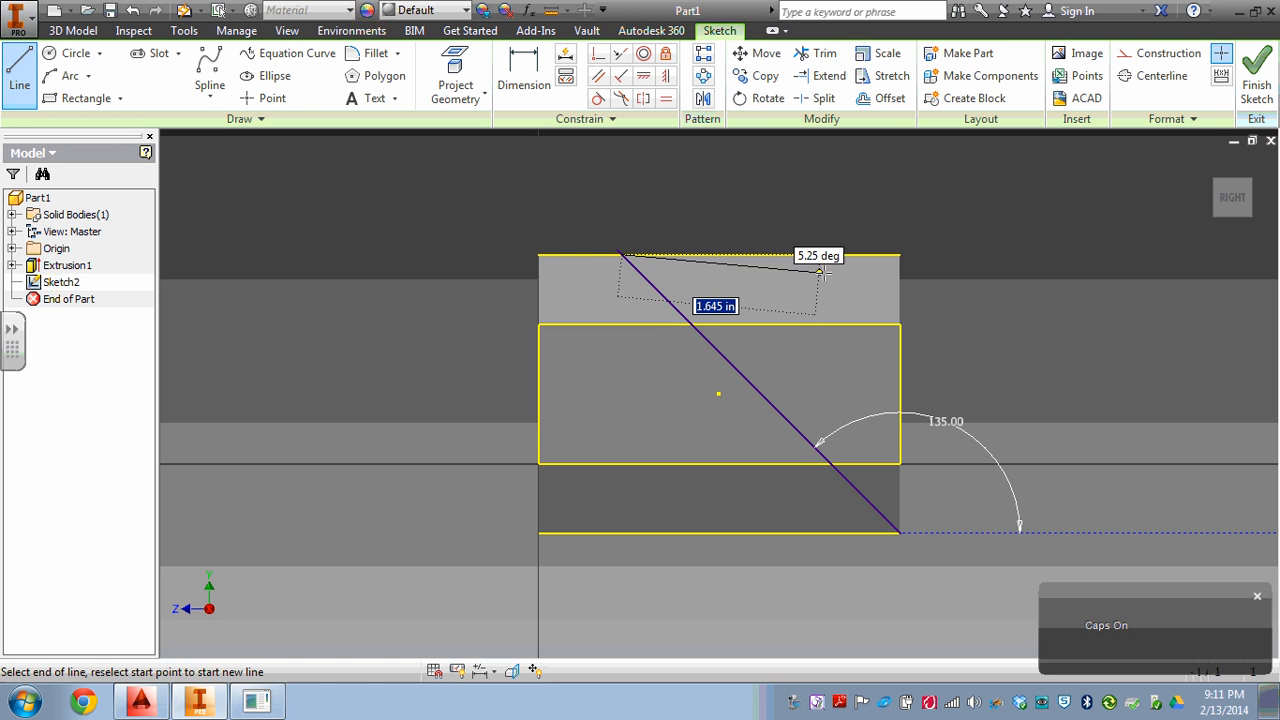
pyautogui.click(900, 255)
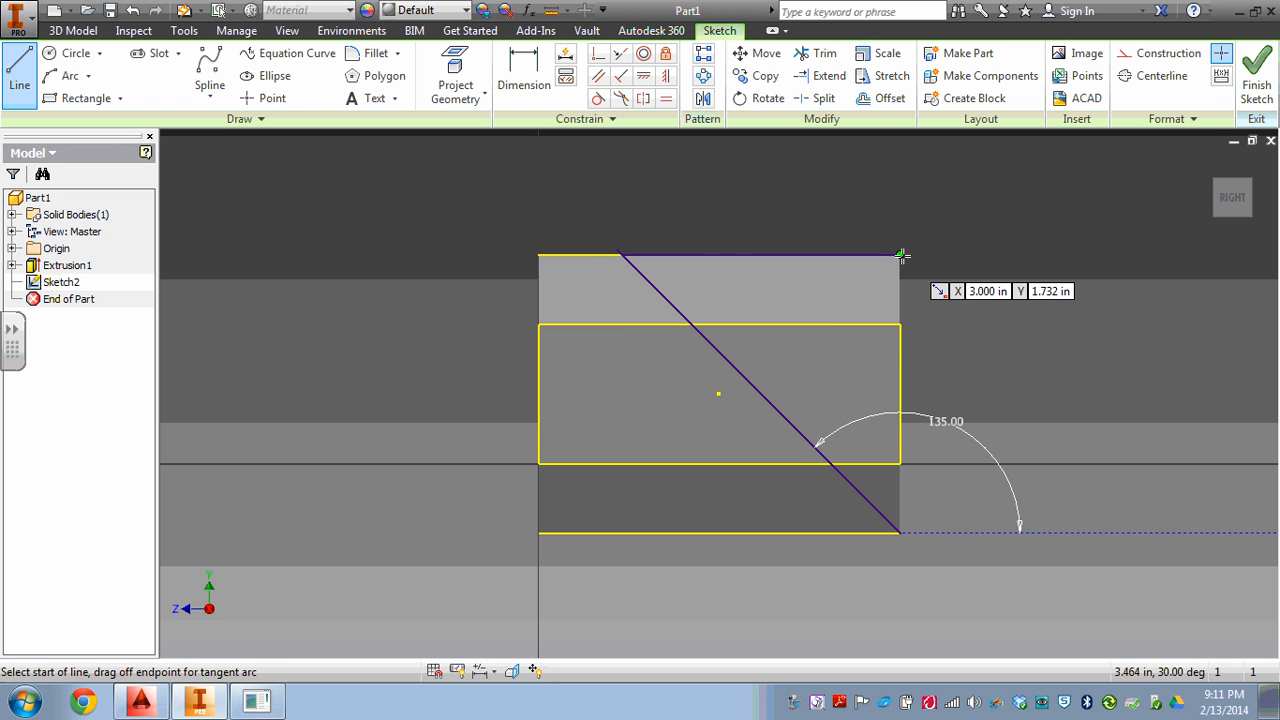
pyautogui.click(900, 532)
pyautogui.press('Escape')
# Trim the end of the diagonal line that extends beyond the top edge and finish the sketch.
pyautogui.scroll(3, 614, 230)
pyautogui.scroll(3, 614, 230)
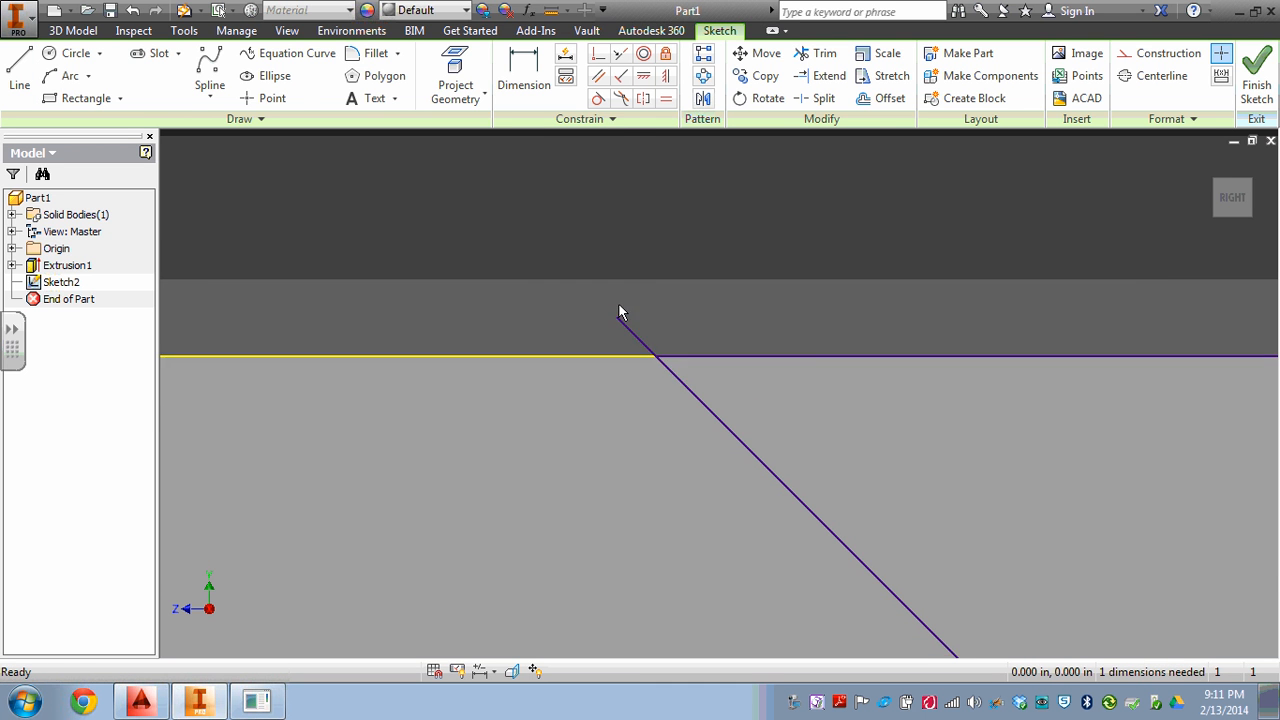
pyautogui.click(818, 53)
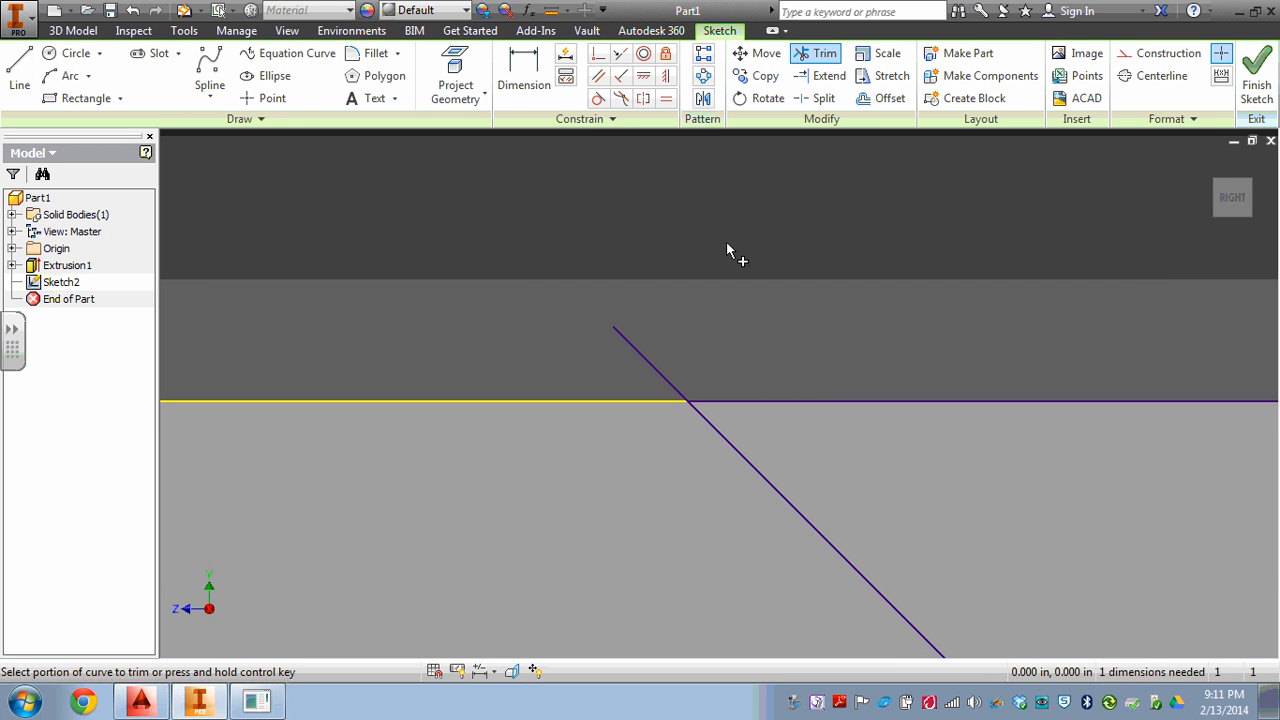
pyautogui.click(665, 378)
pyautogui.scroll(-8, 781, 283)
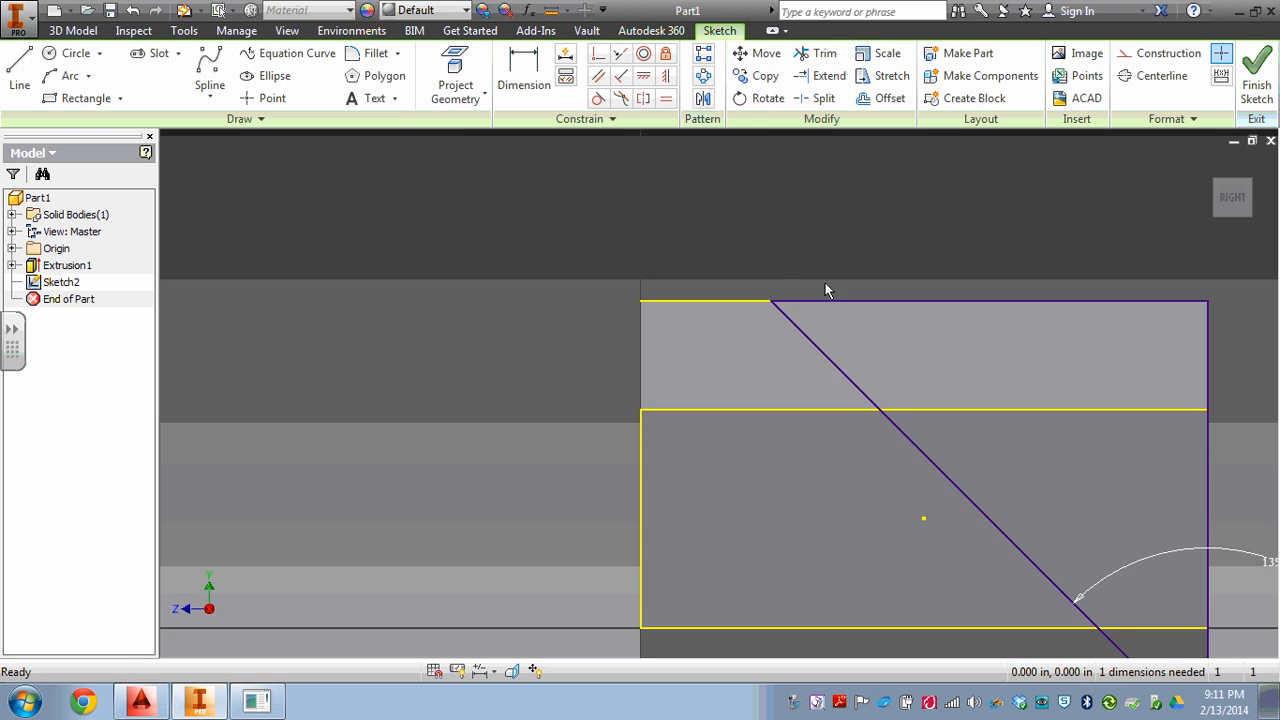
pyautogui.moveTo(822, 284); pyautogui.dragTo(689, 286, button='middle')
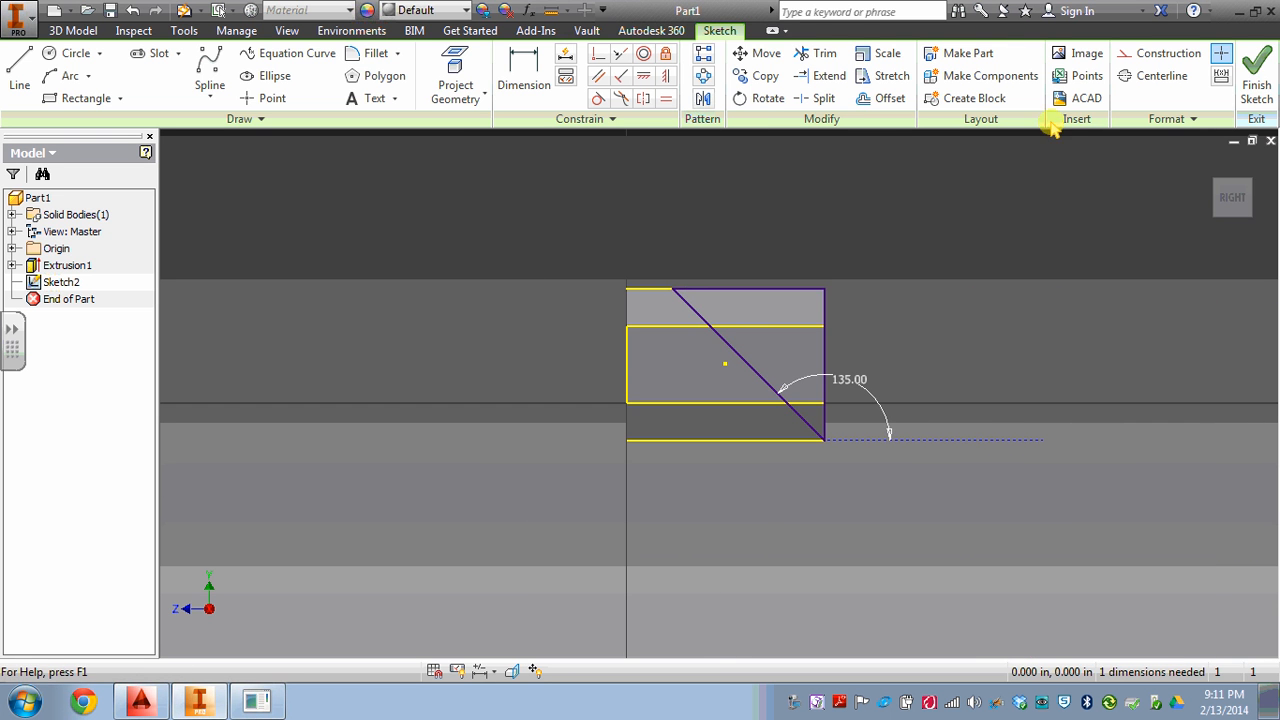
pyautogui.click(1261, 66)
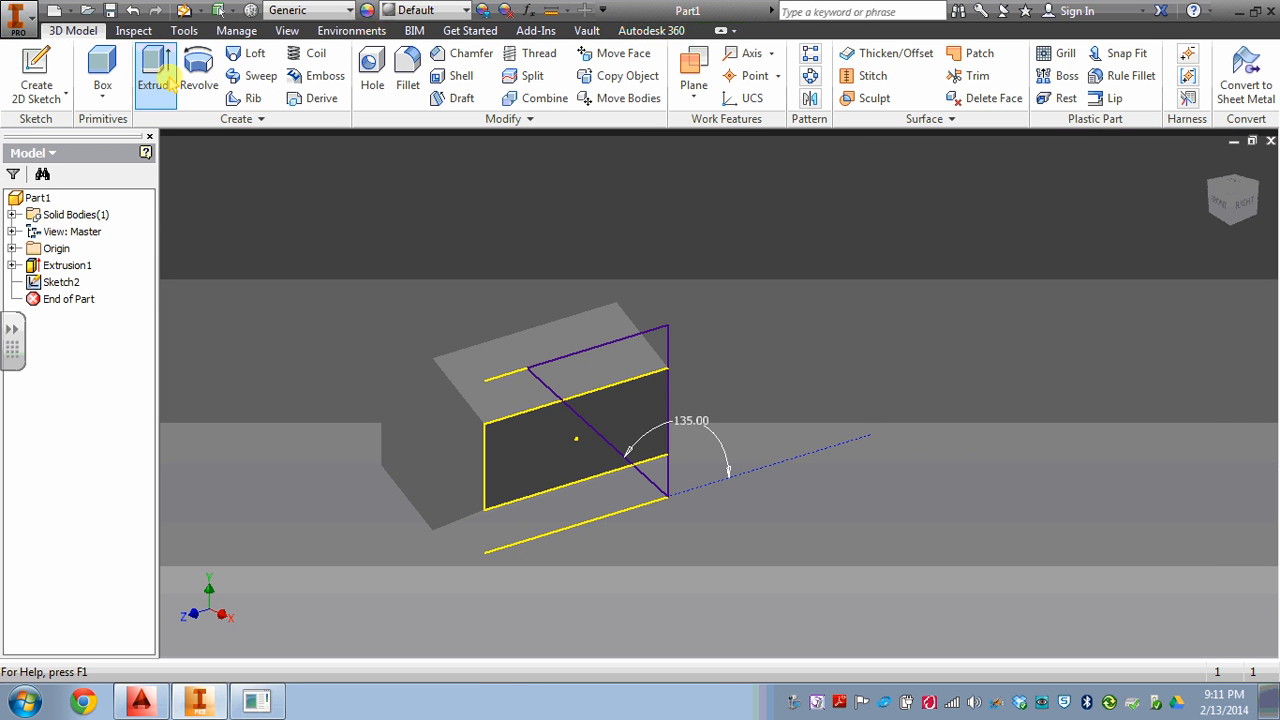
# Extrude the triangular profile as a cut with extents All, in the direction through the prism.
pyautogui.click(155, 70)
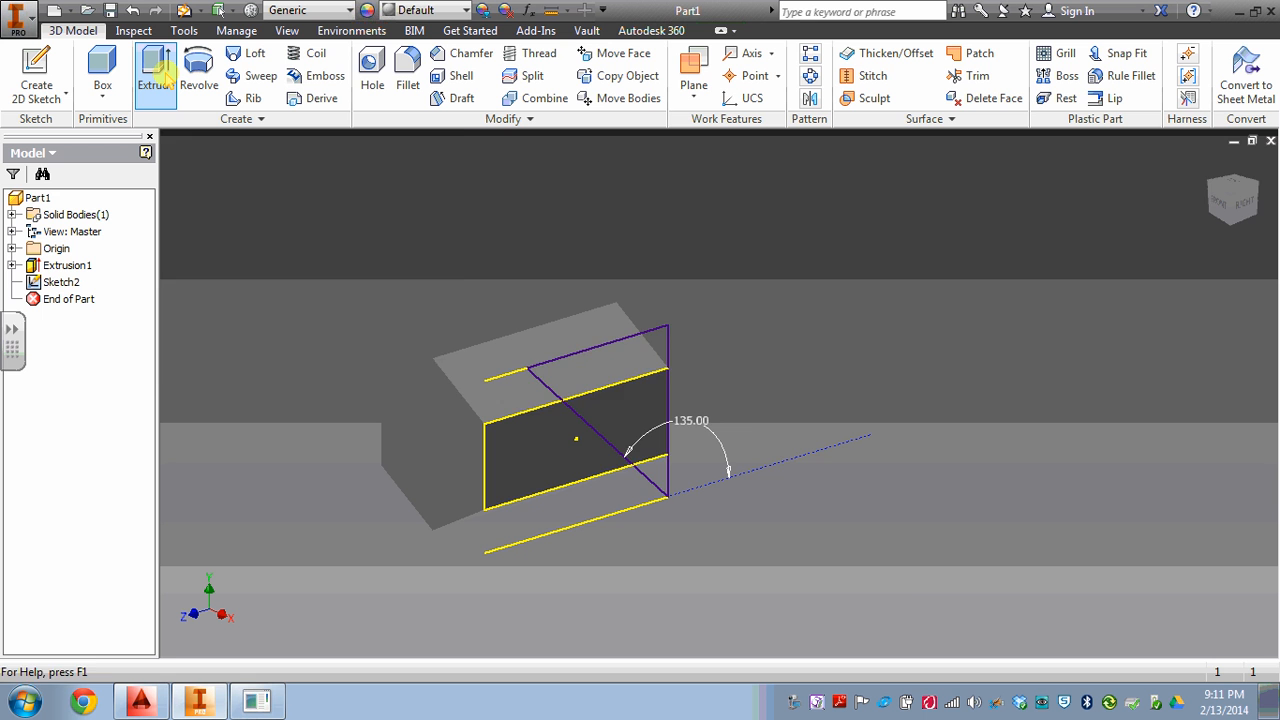
pyautogui.click(590, 373)
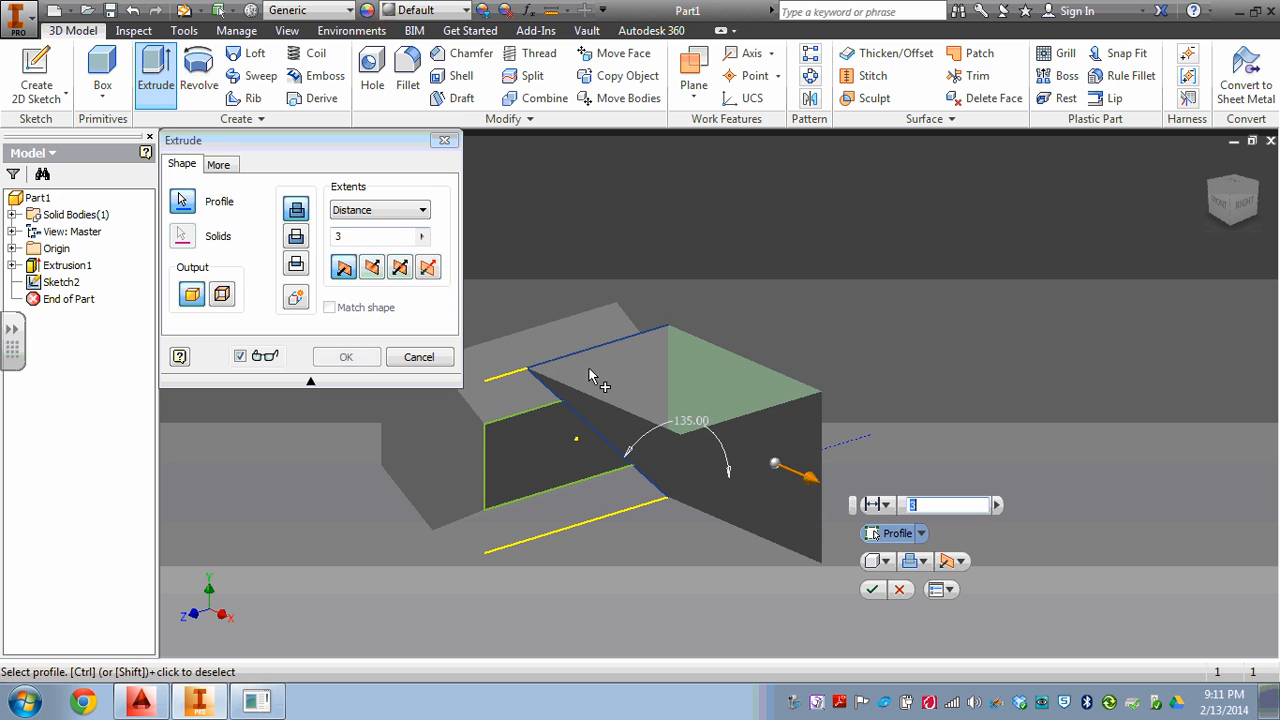
pyautogui.click(355, 208)
pyautogui.click(358, 276)
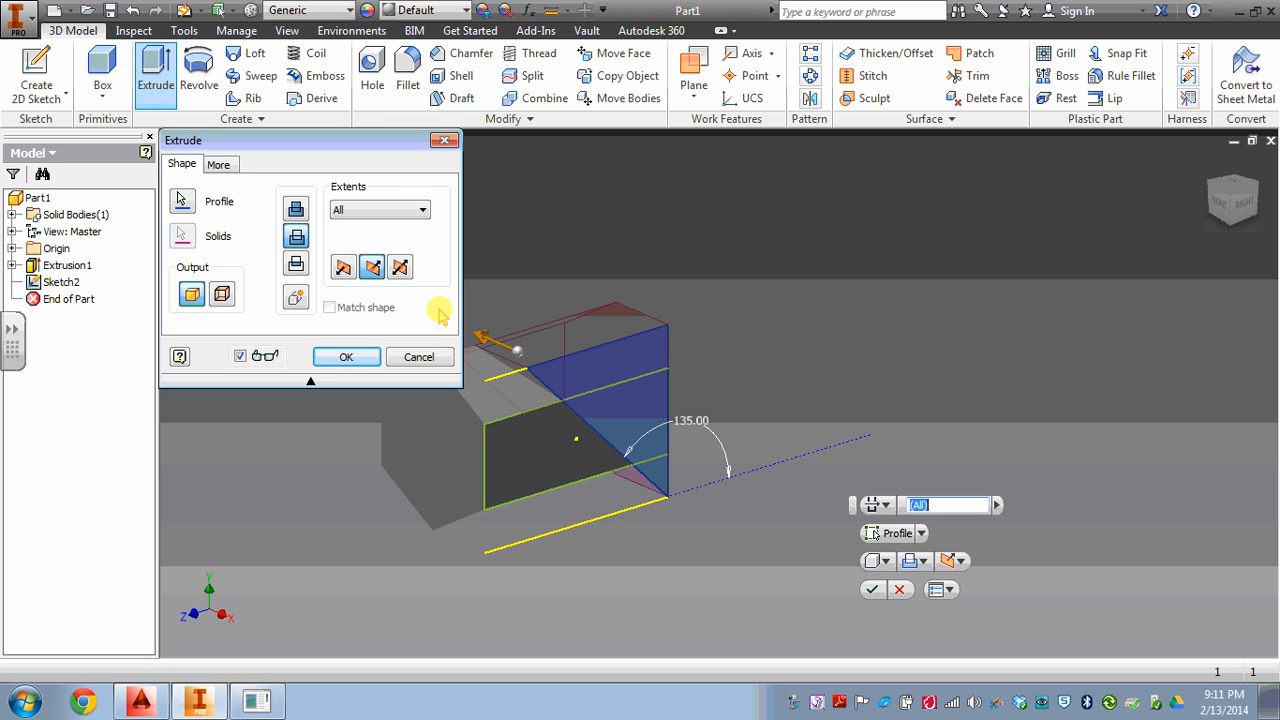
pyautogui.click(346, 357)
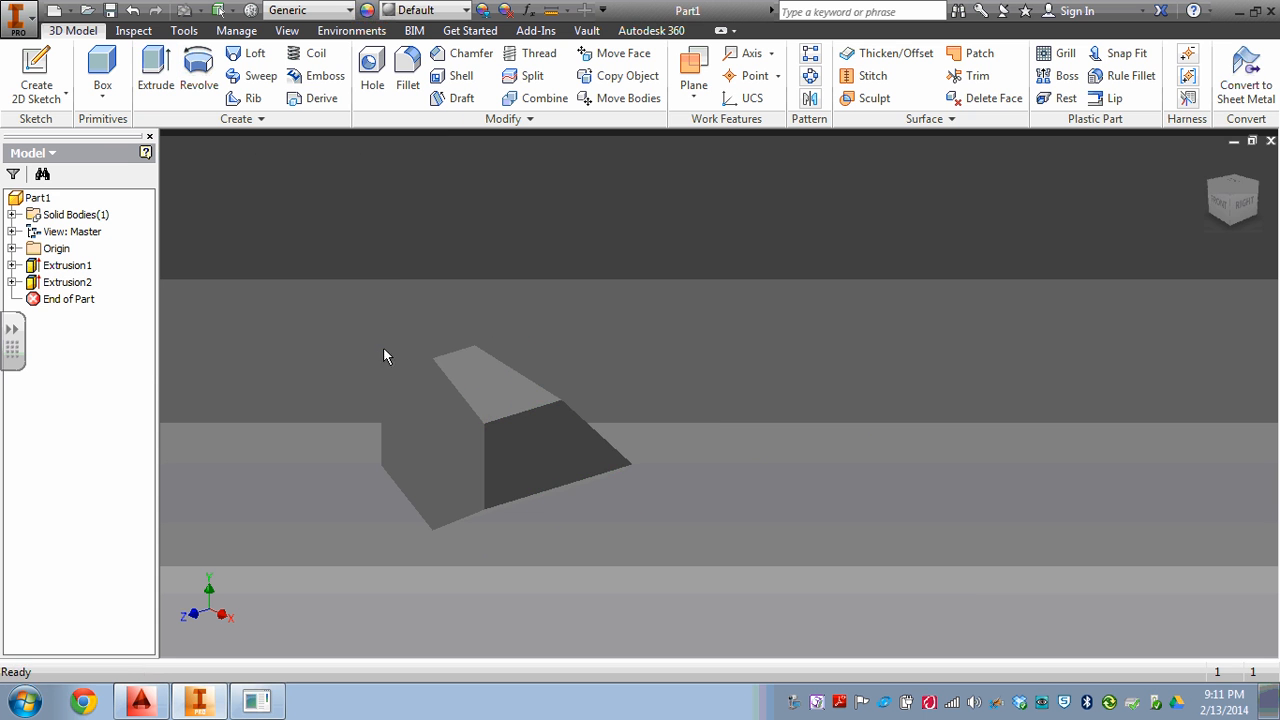
# Examine the truncated prism from several angles, including the right and back, and return to the home view.
pyautogui.keyDown('shift'); pyautogui.moveTo(1203, 183); pyautogui.dragTo(770, 293, button='middle'); pyautogui.keyUp('shift')
pyautogui.moveTo(770, 293); pyautogui.dragTo(851, 271)
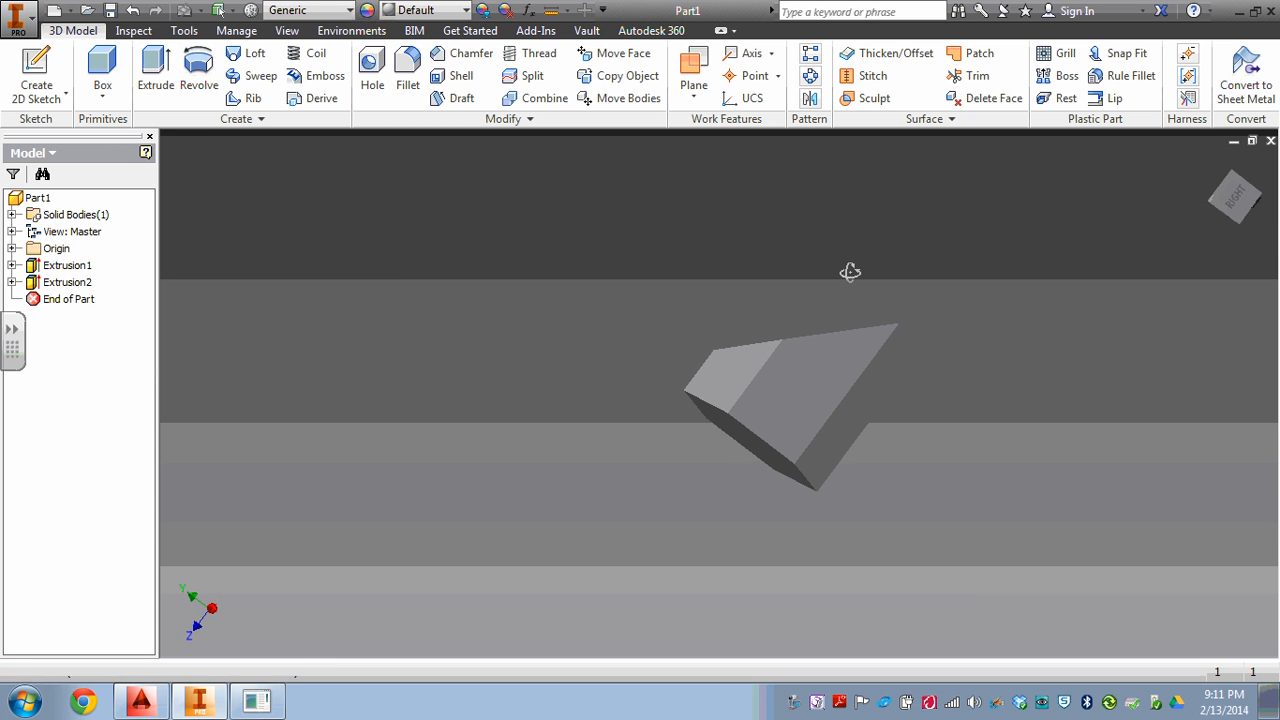
pyautogui.click(1246, 205)
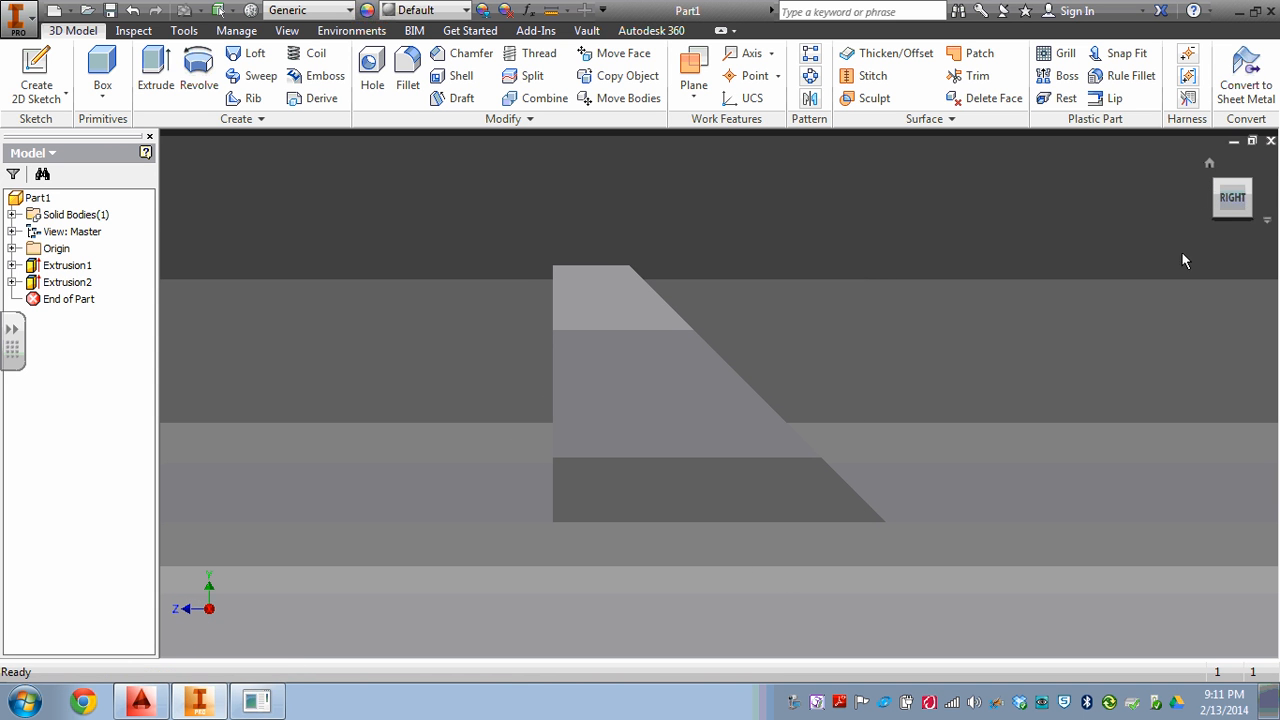
pyautogui.click(1260, 200)
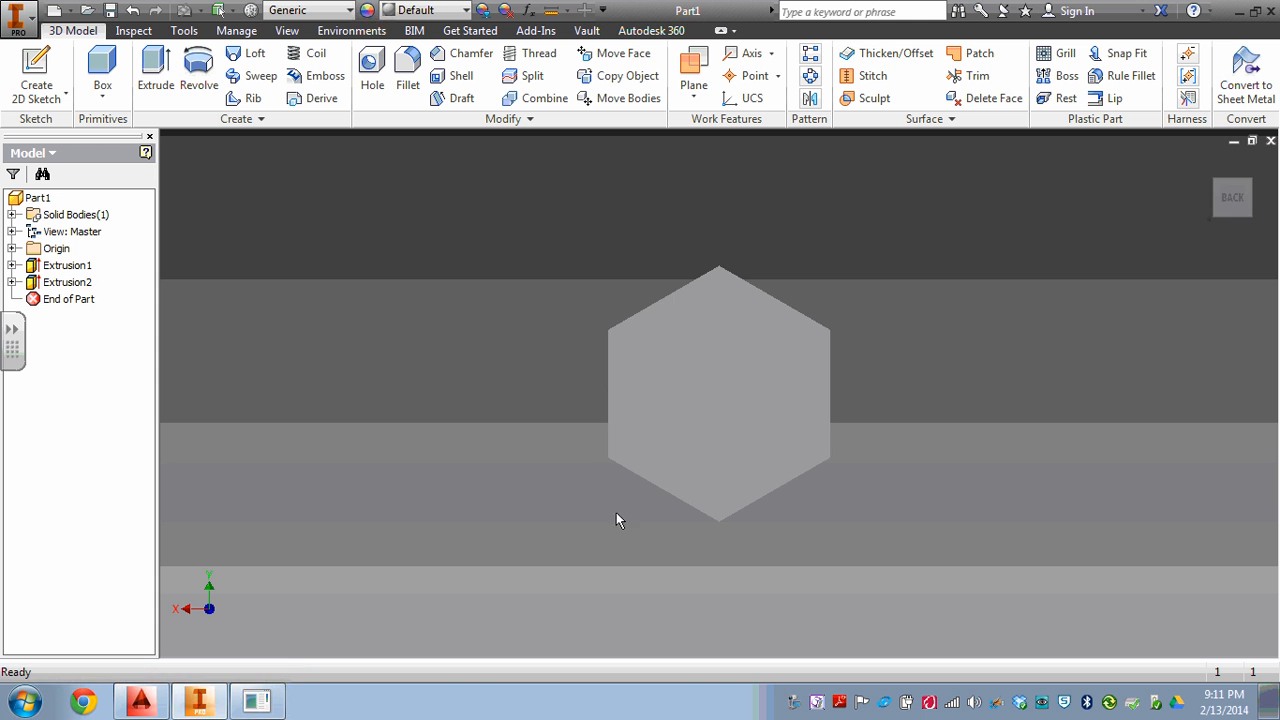
pyautogui.click(1212, 170)
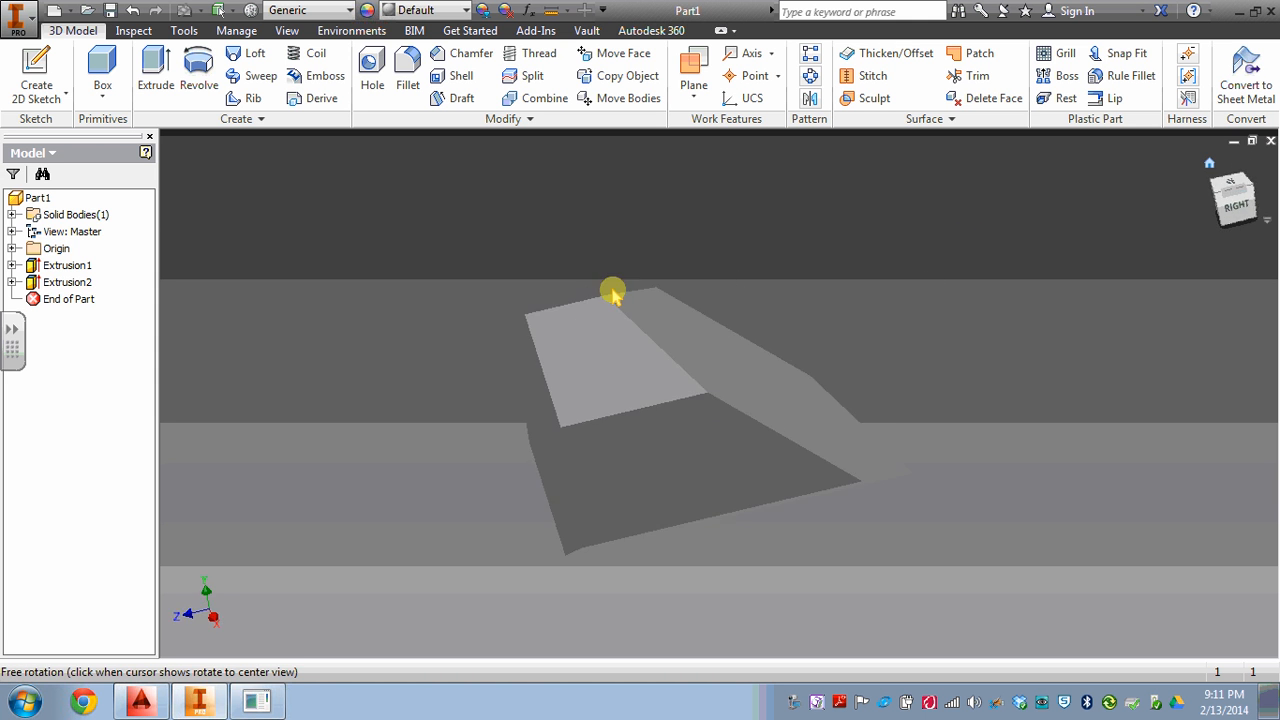
# Save the part as Truncated Hexagon in Google Drive PCTC's _Juniors, Auxiliary Views, Auxiliary View - Drawings & Movies folder.
pyautogui.click(15, 24)
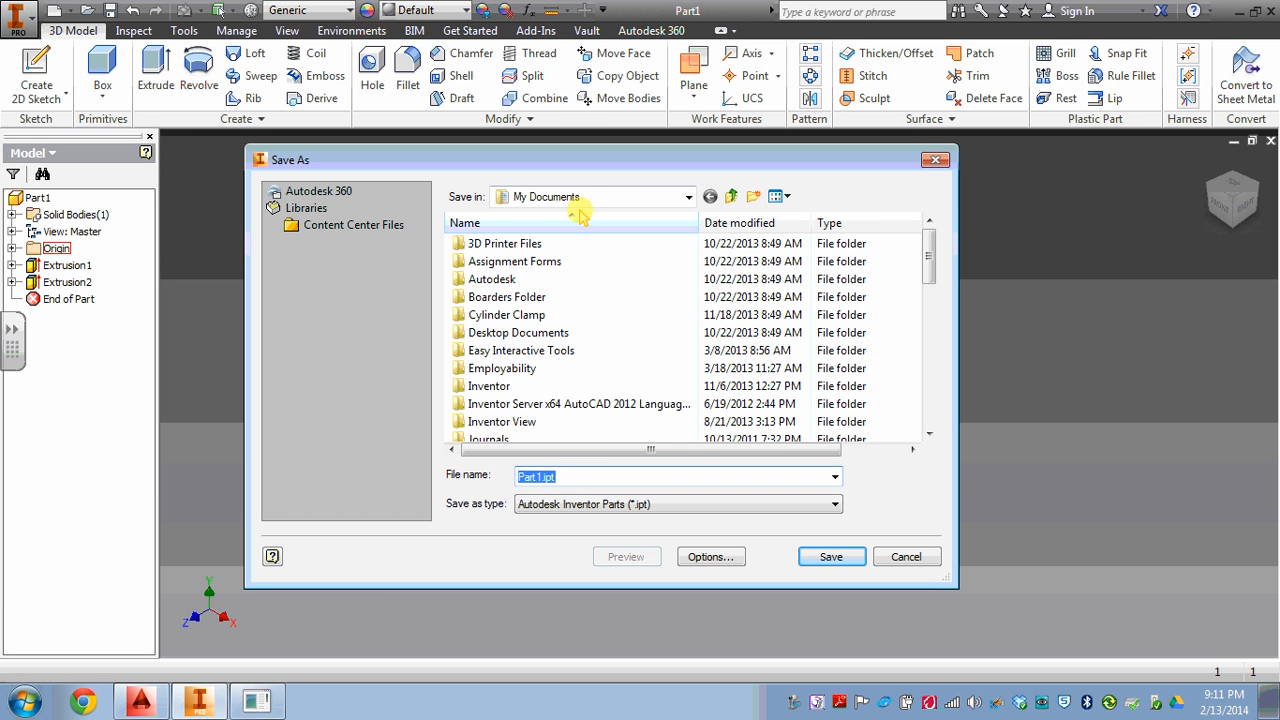
pyautogui.click(580, 205)
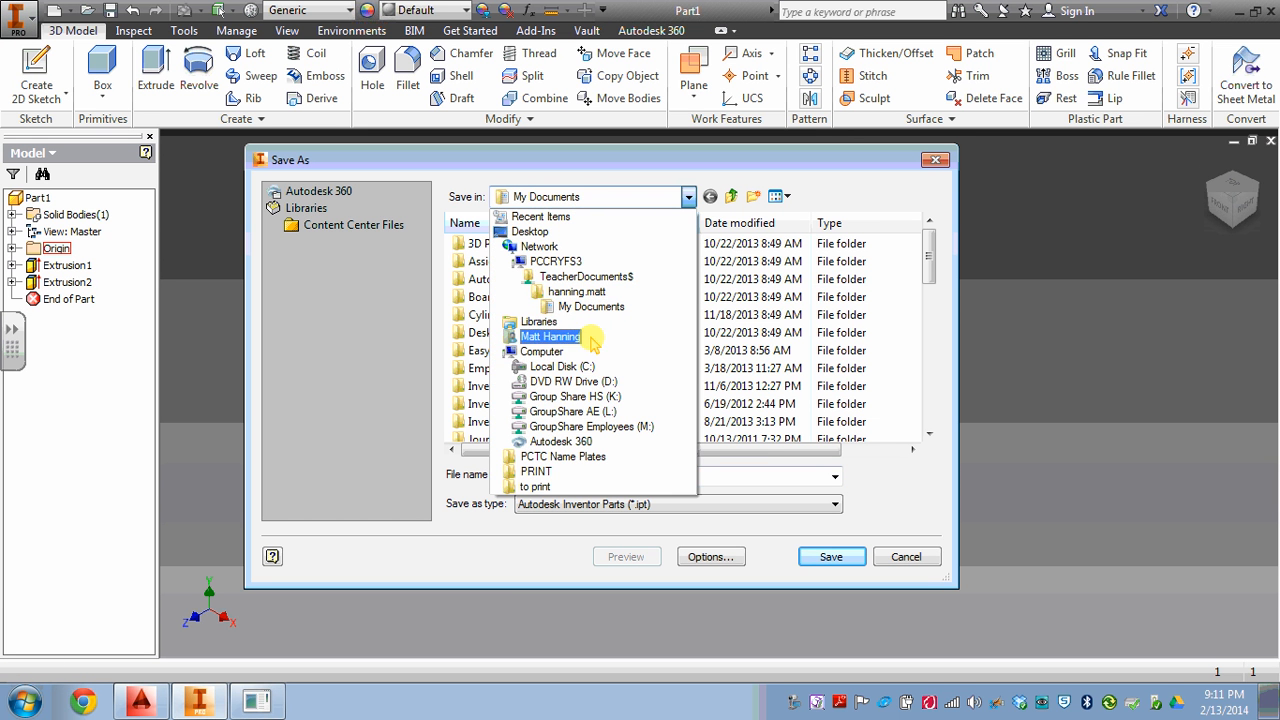
pyautogui.click(590, 338)
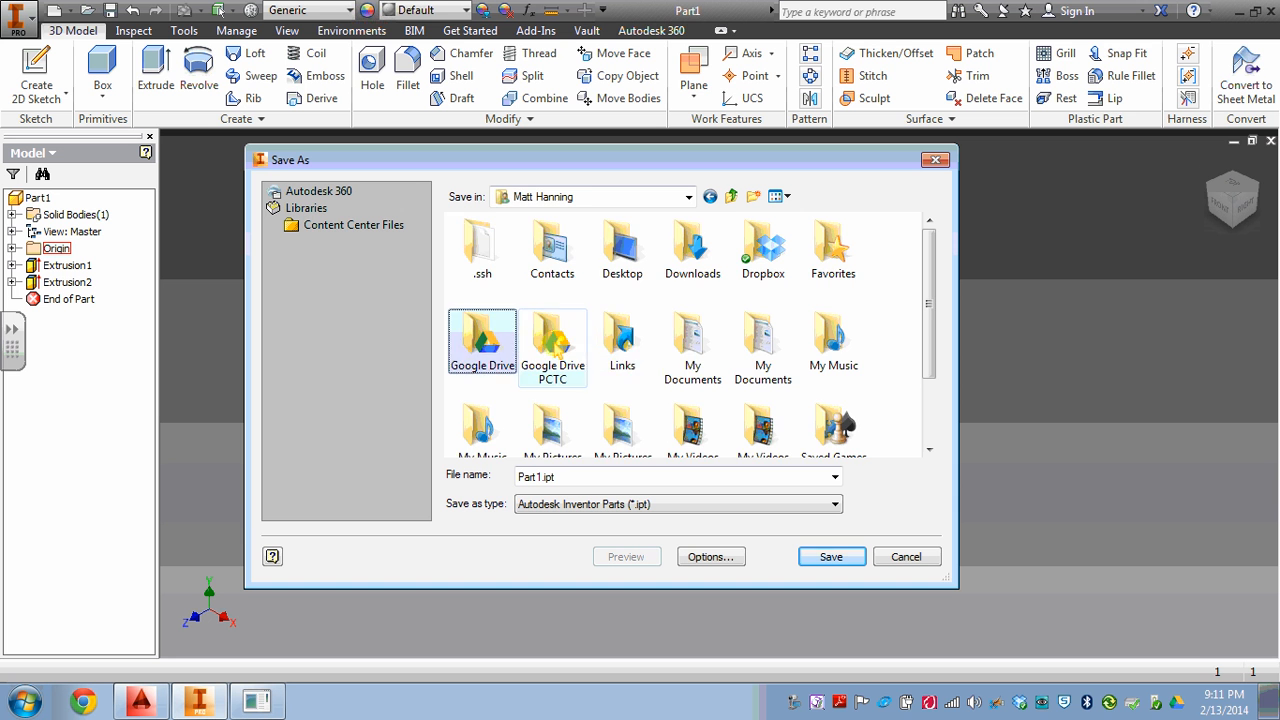
pyautogui.doubleClick(553, 345)
pyautogui.doubleClick(521, 286)
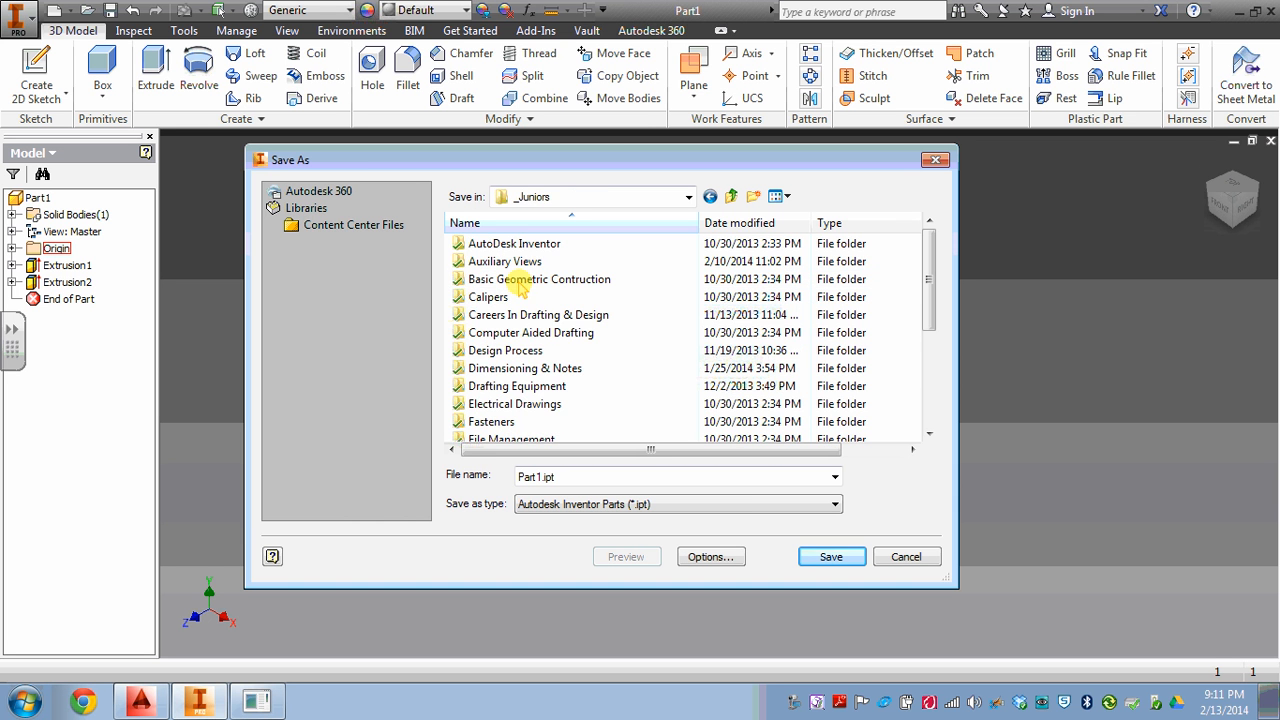
pyautogui.doubleClick(515, 261)
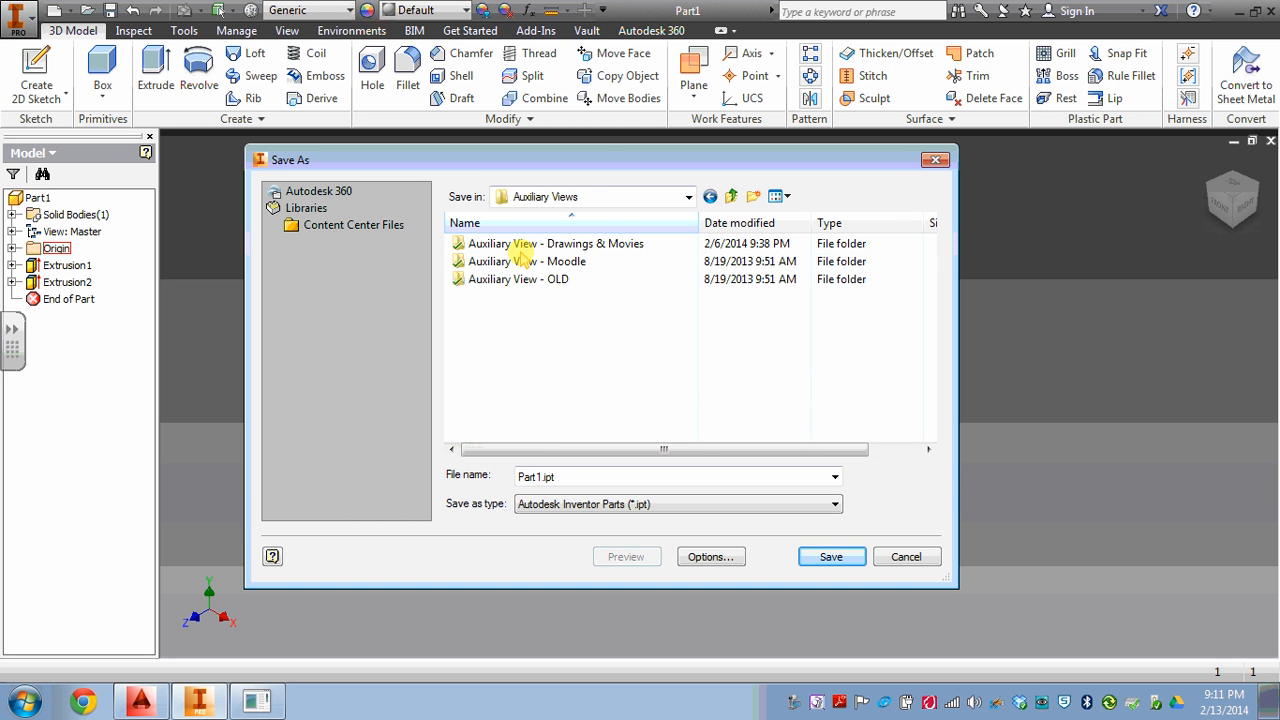
pyautogui.doubleClick(548, 245)
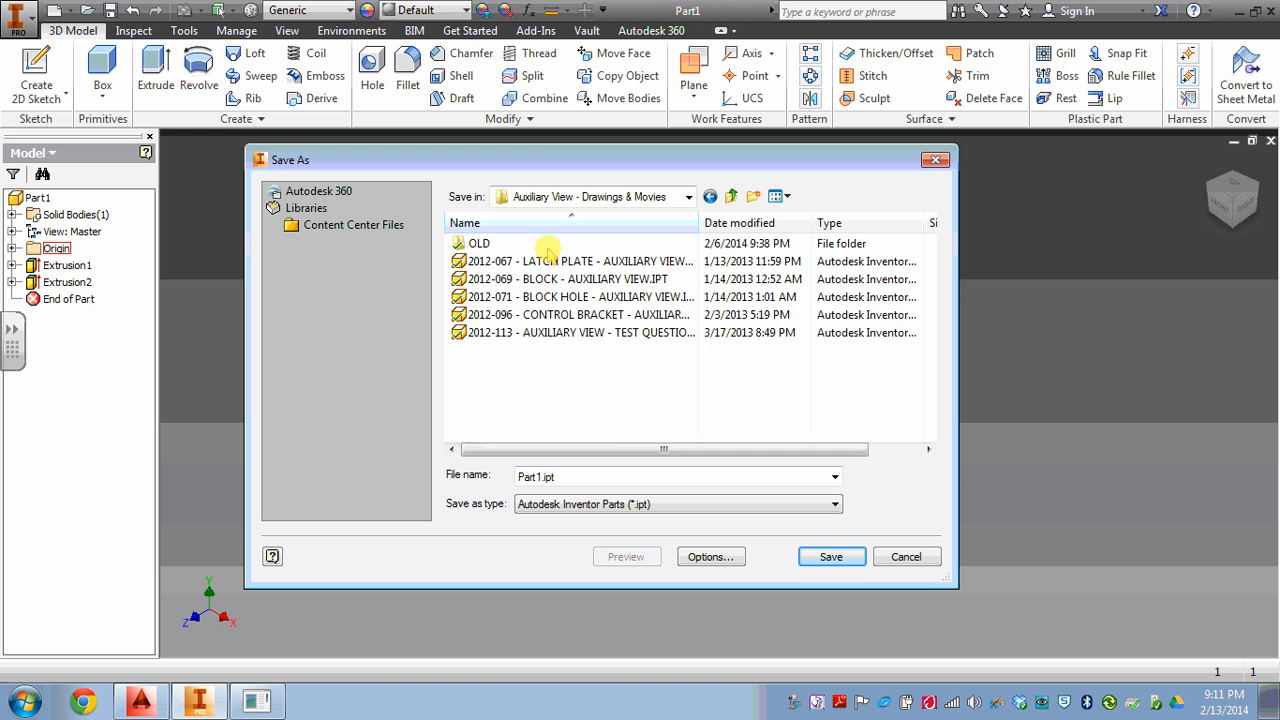
pyautogui.click(595, 476)
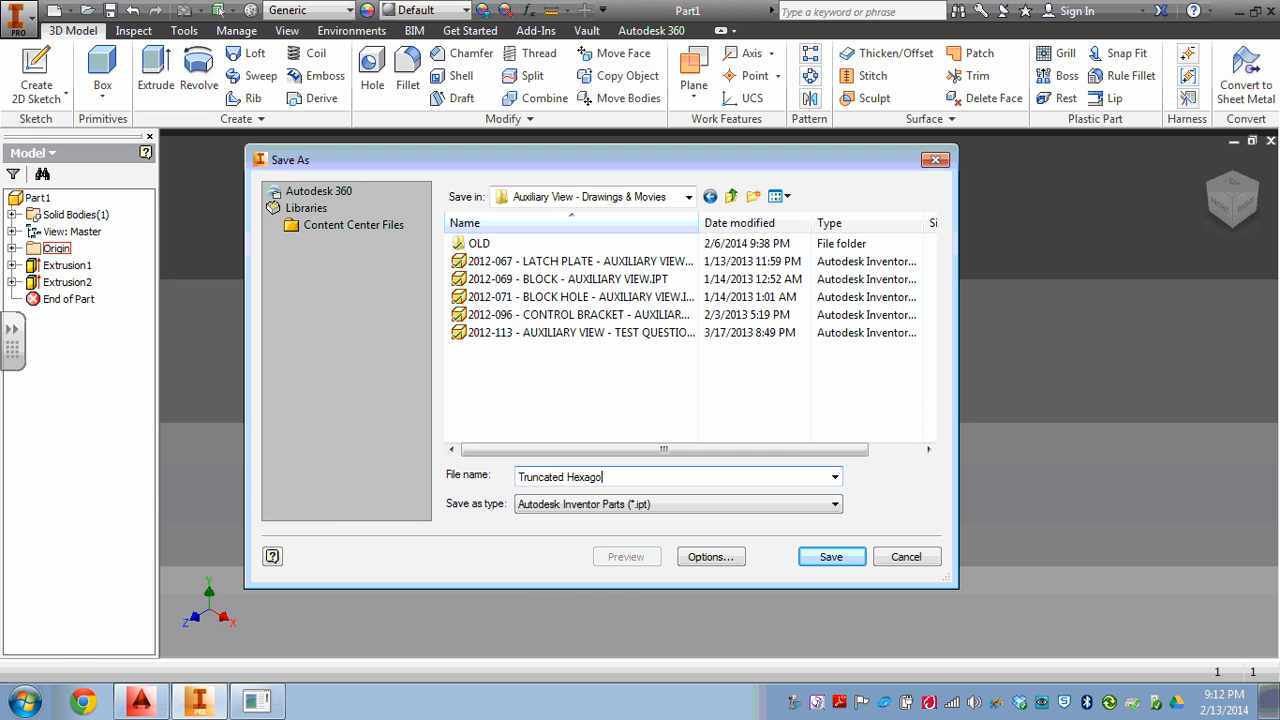
pyautogui.press('Return')
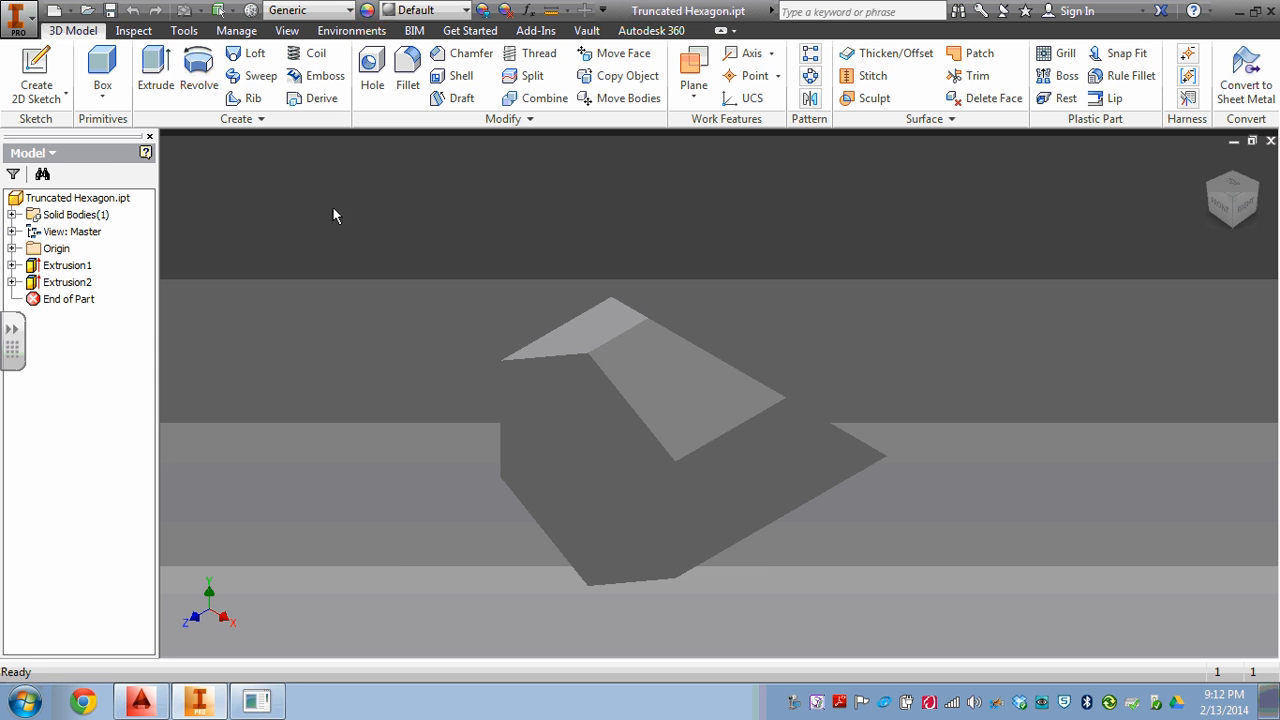
# Create a new drawing from the English ANSI (in).idw template.
pyautogui.click(53, 11)
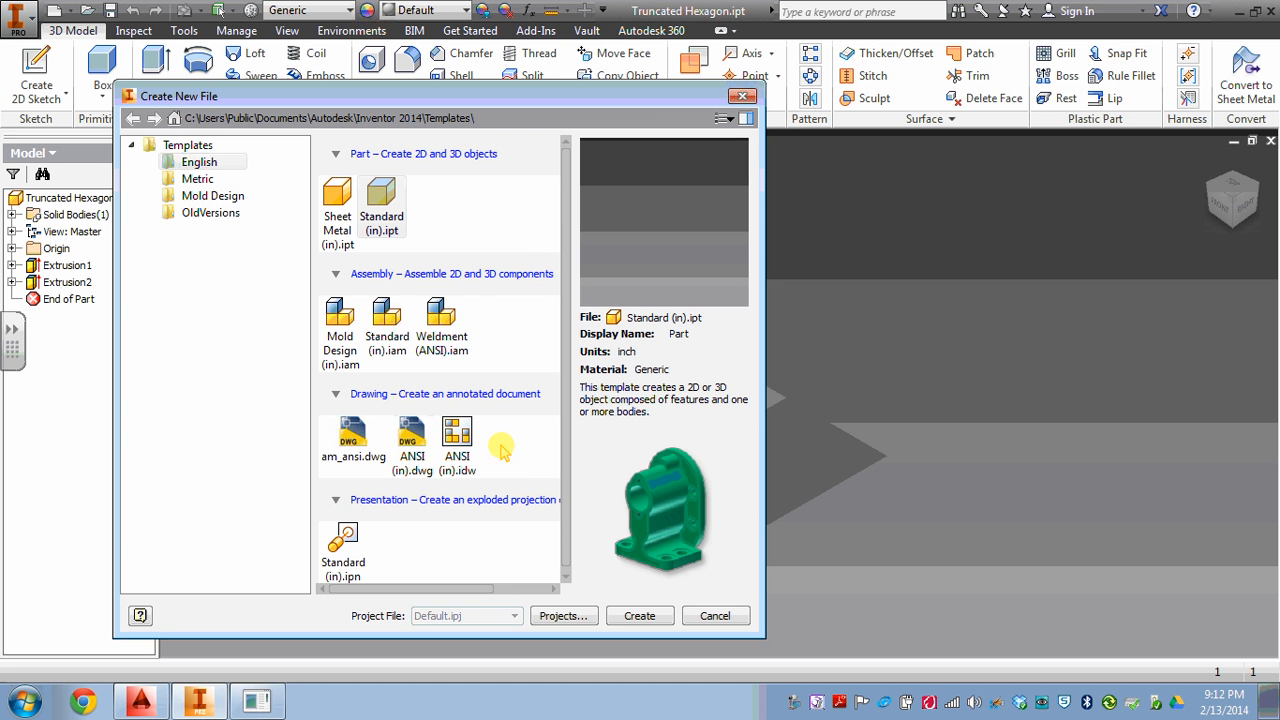
pyautogui.click(458, 440)
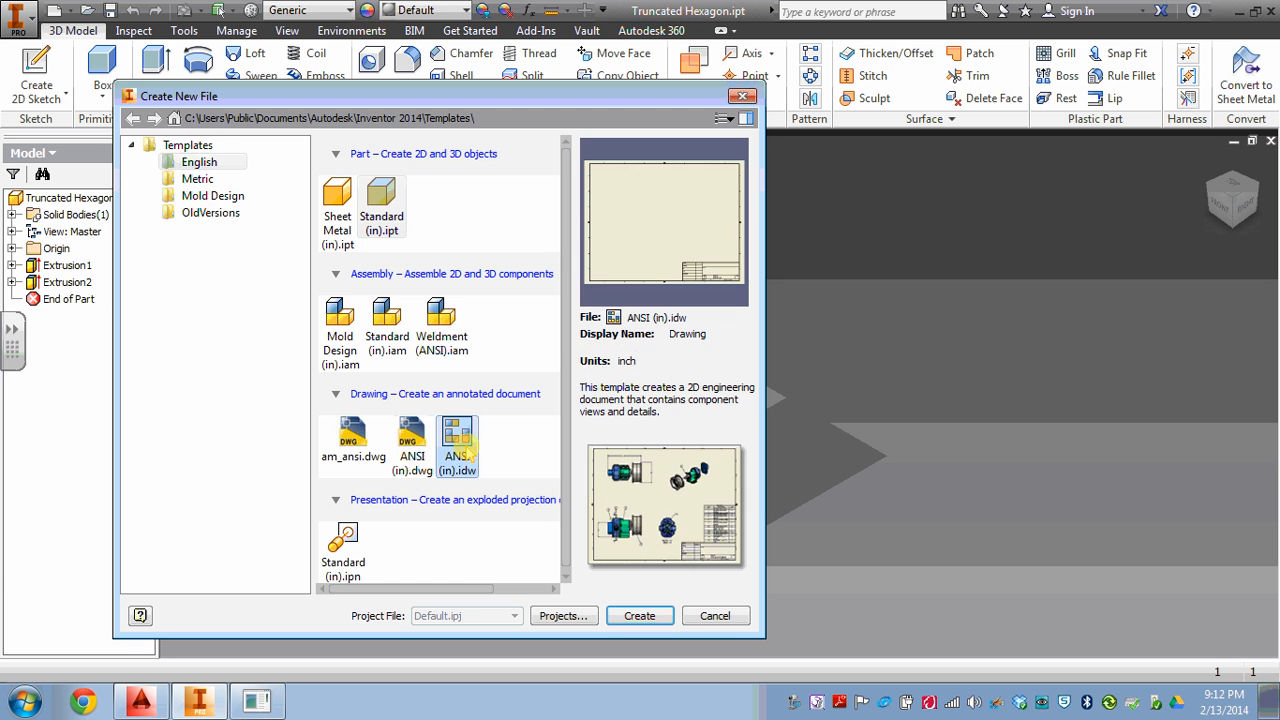
pyautogui.click(638, 617)
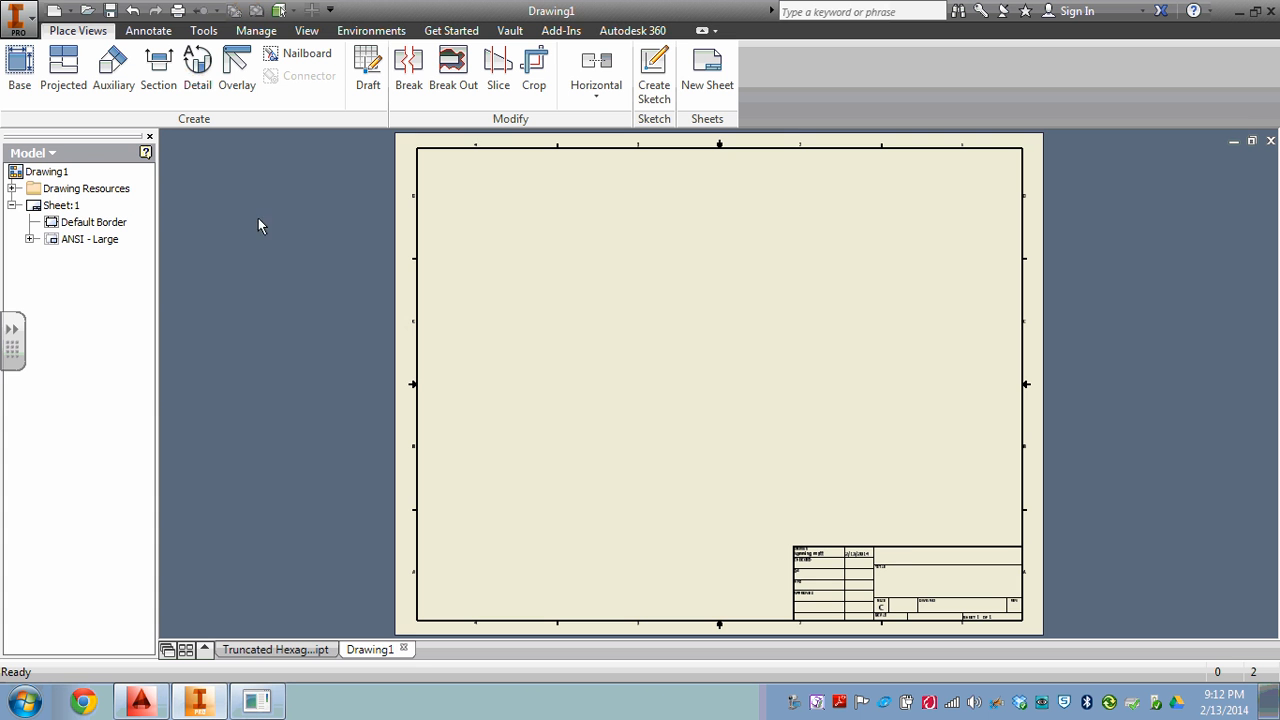
# Edit the drawing sheet to change its size to A.
pyautogui.click(65, 205)
pyautogui.rightClick(60, 205)
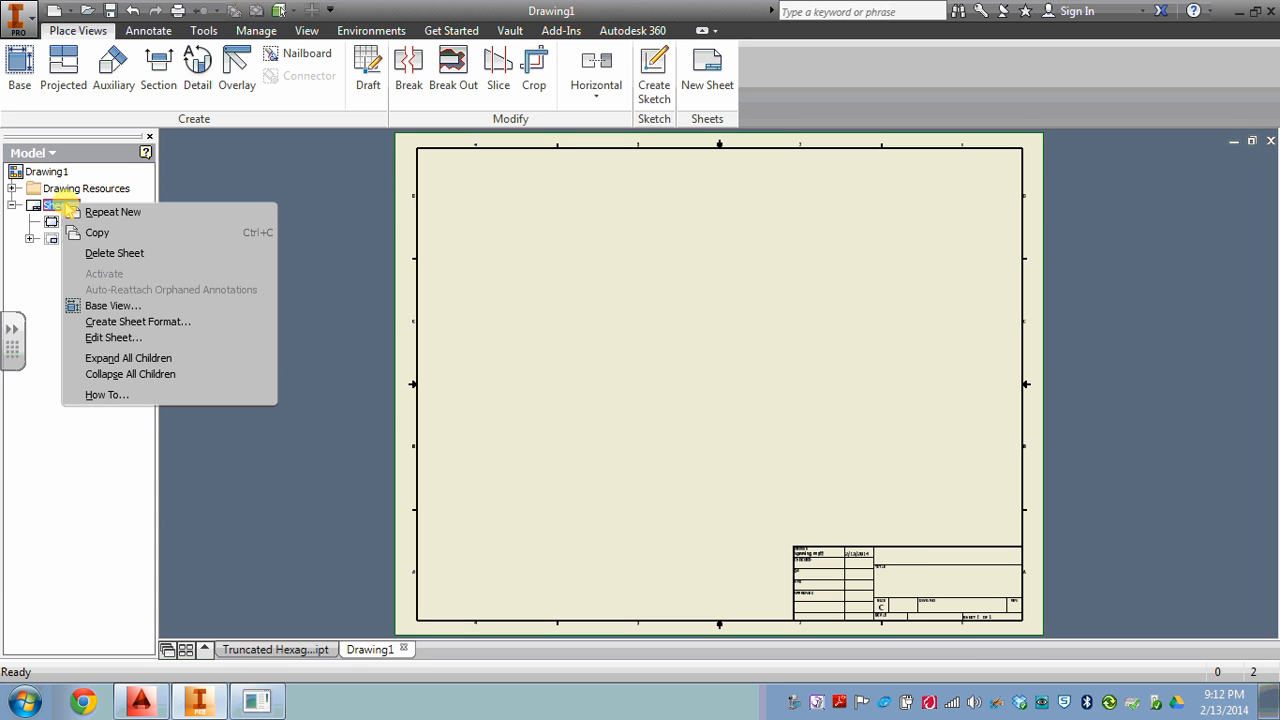
pyautogui.click(140, 337)
pyautogui.click(222, 254)
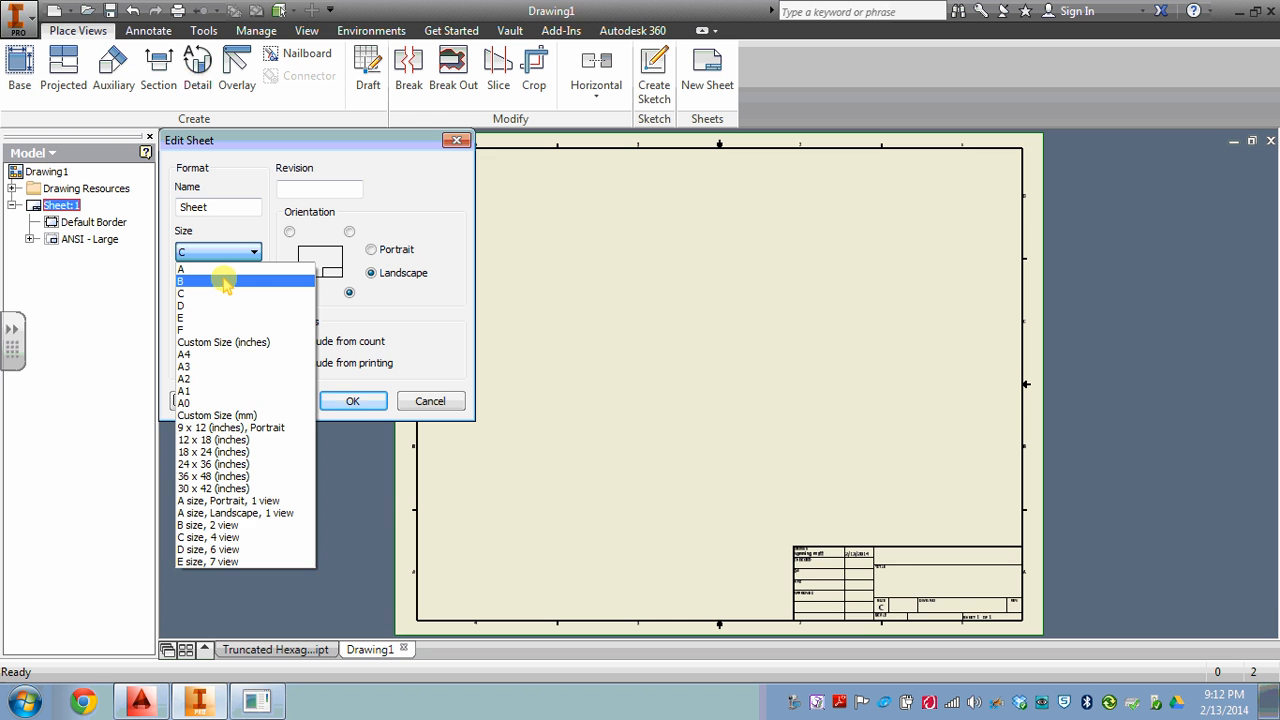
pyautogui.click(215, 269)
pyautogui.click(358, 401)
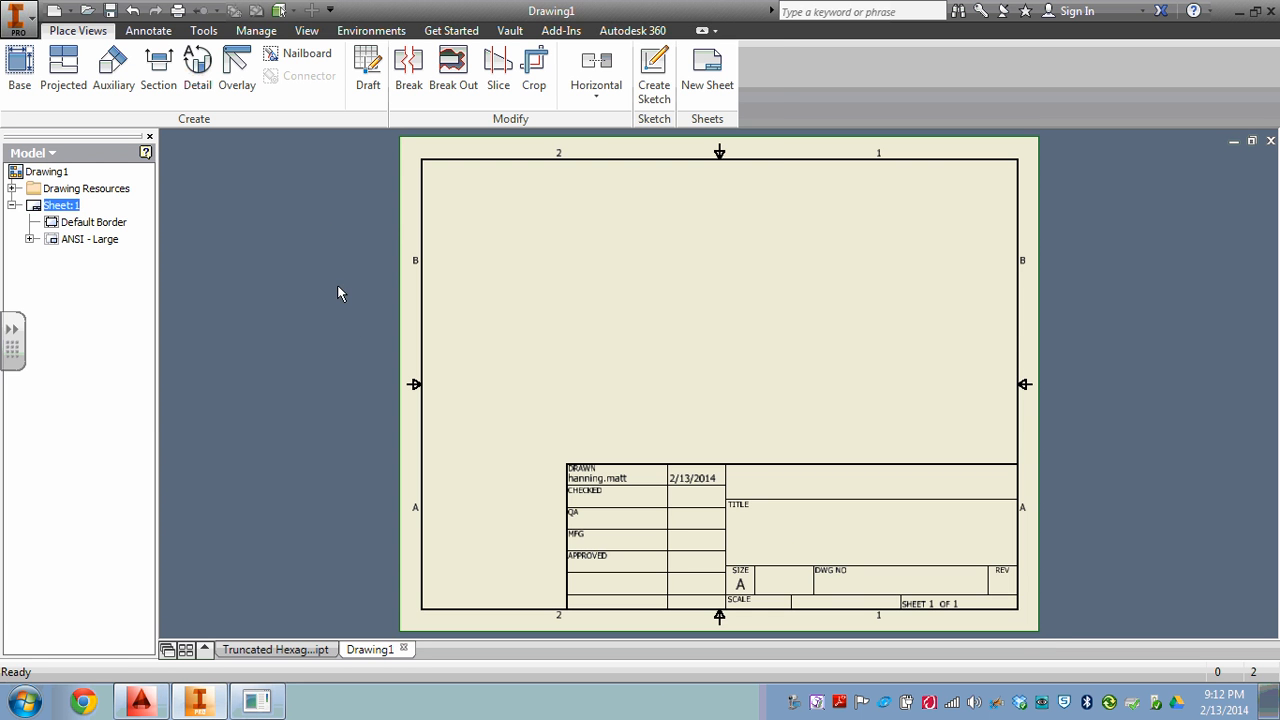
# Place a 1:1 base view of the truncated hexagon in Right orientation on the left half of the sheet.
pyautogui.click(20, 60)
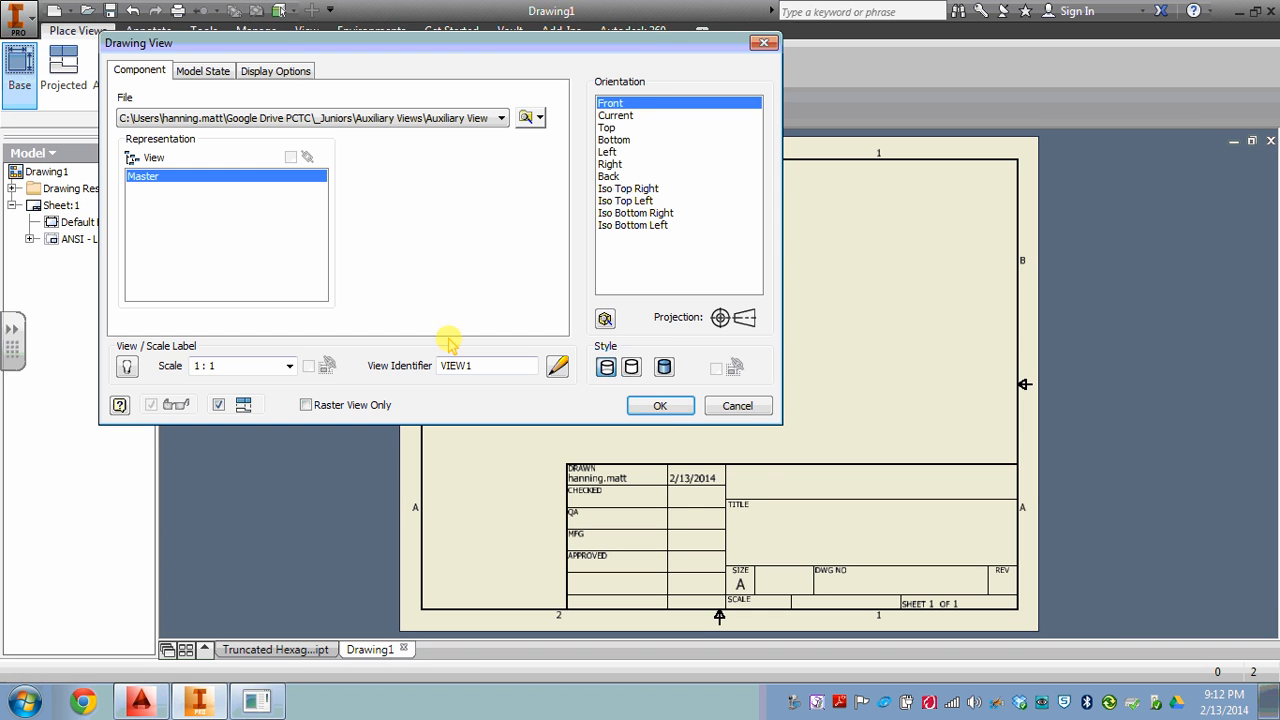
pyautogui.moveTo(640, 42); pyautogui.dragTo(361, 30)
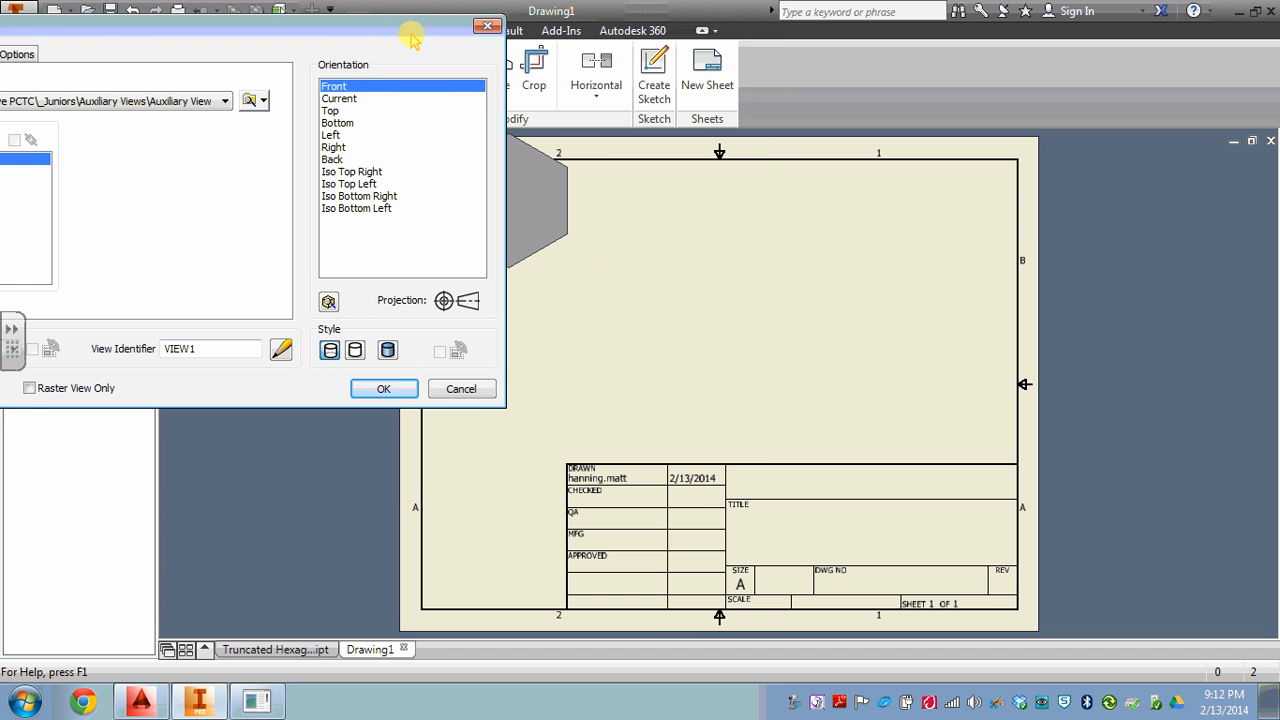
pyautogui.click(352, 147)
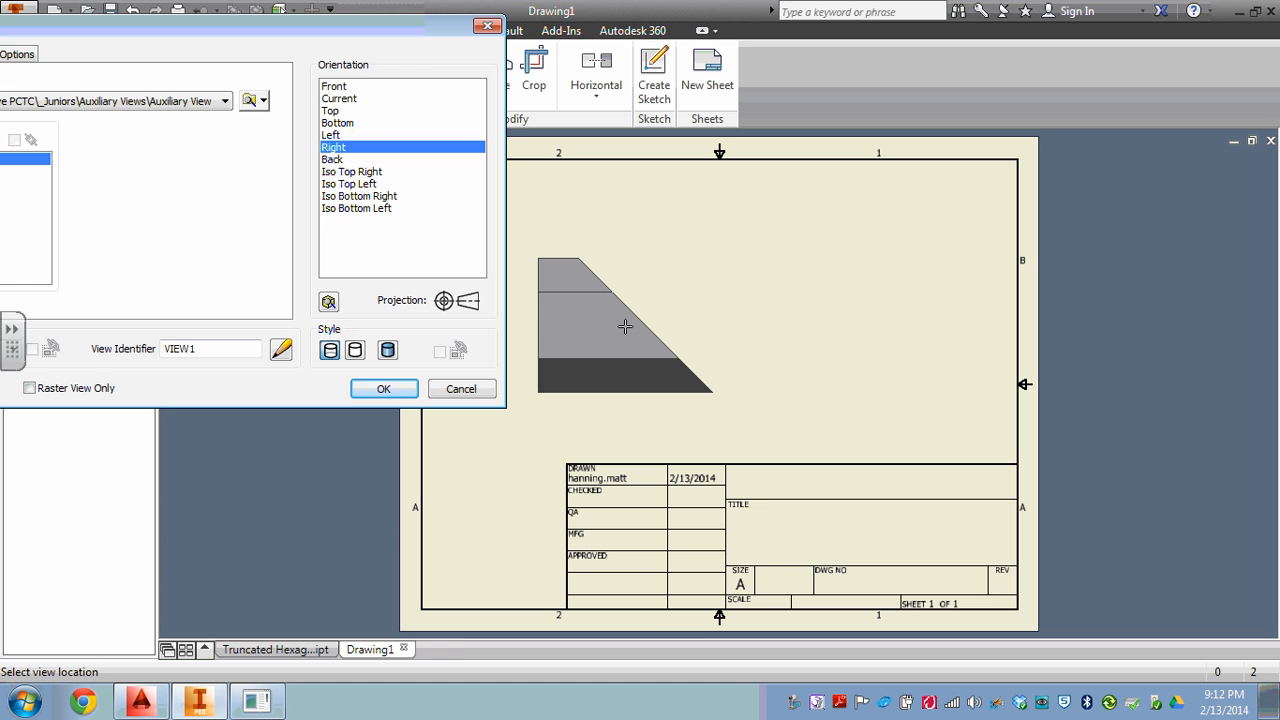
pyautogui.click(625, 327)
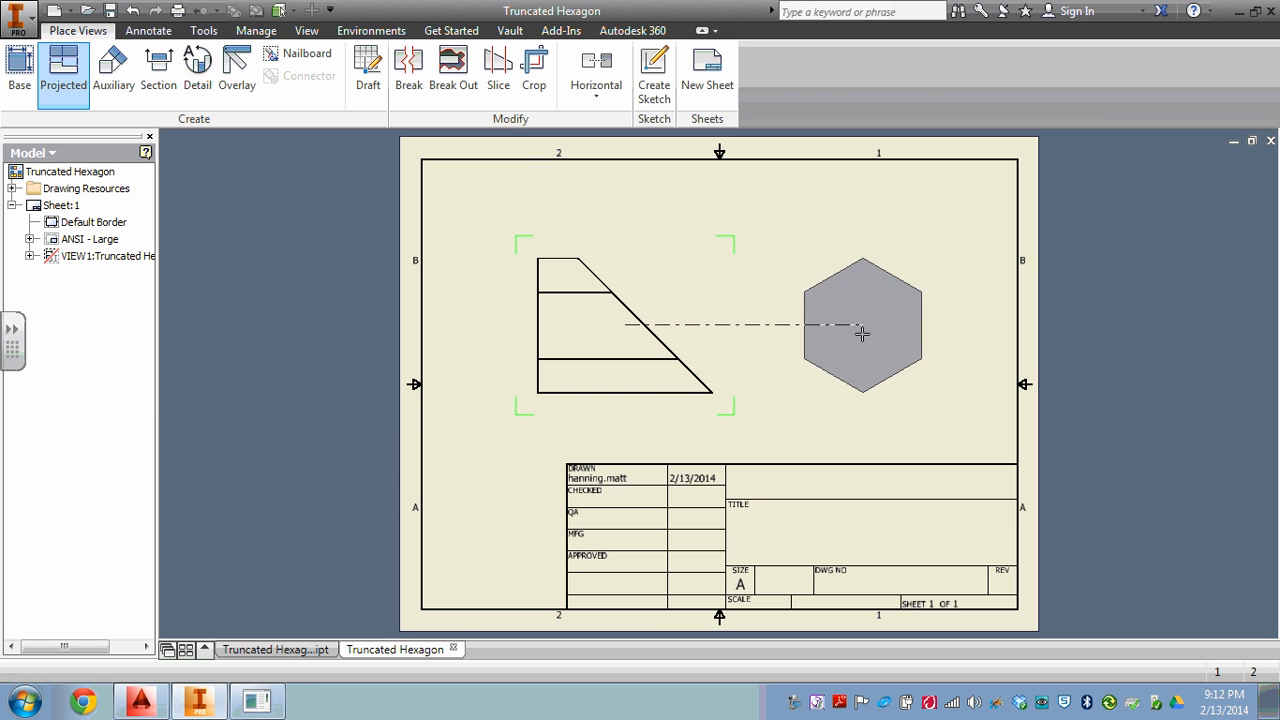
# Project a hexagonal end view horizontally to the right of the base view and create it.
pyautogui.click(863, 325)
pyautogui.rightClick(900, 312)
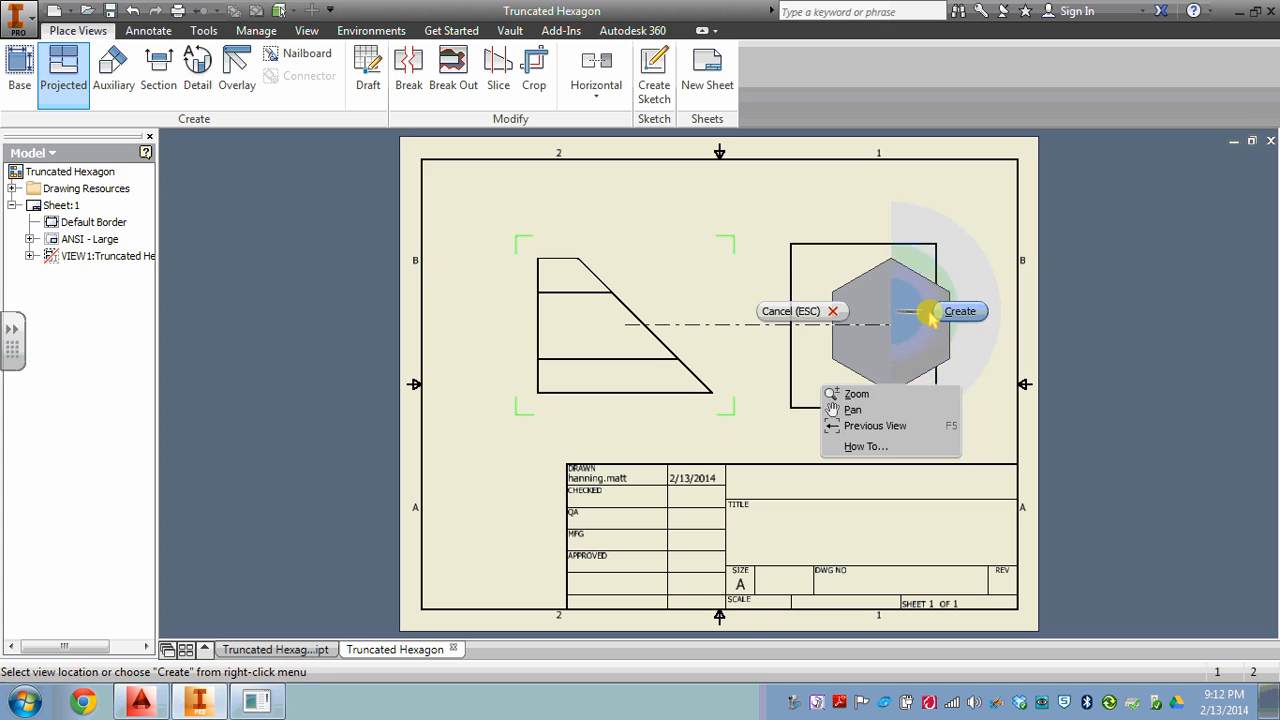
pyautogui.click(920, 308)
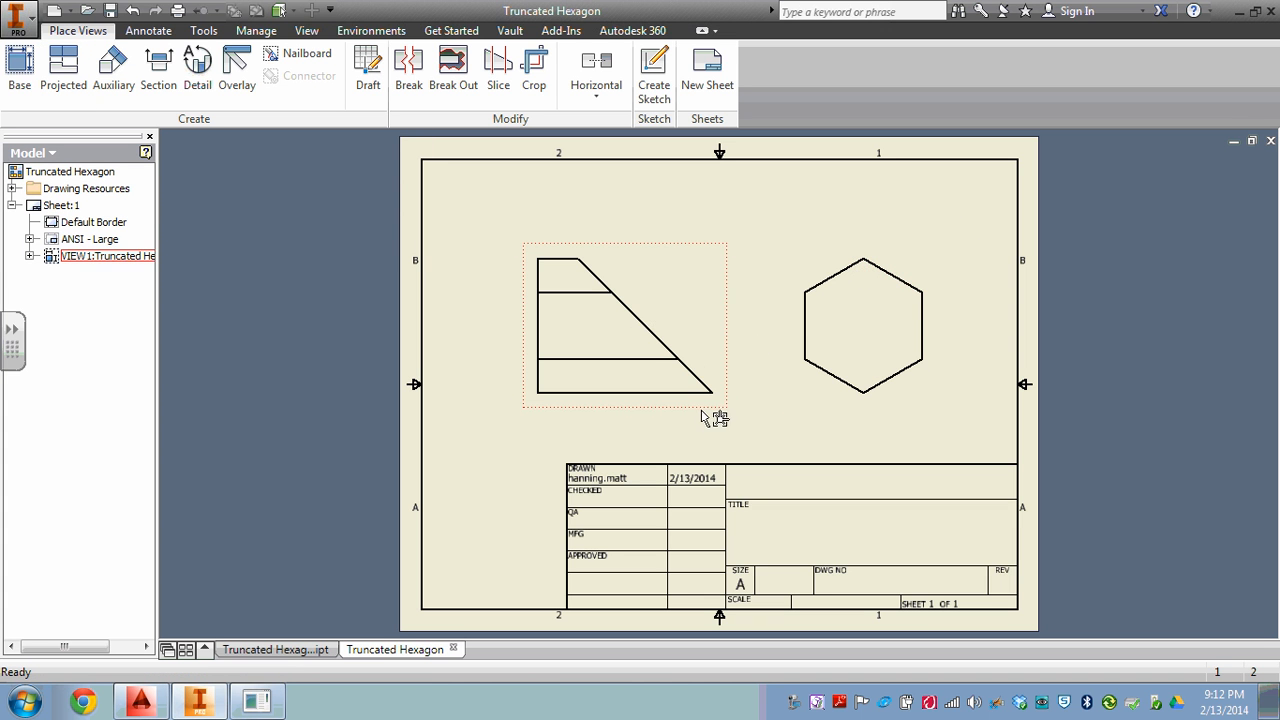
# Move the base view down to just above the title block and bring up the annotation tools.
pyautogui.moveTo(716, 438); pyautogui.dragTo(714, 486)
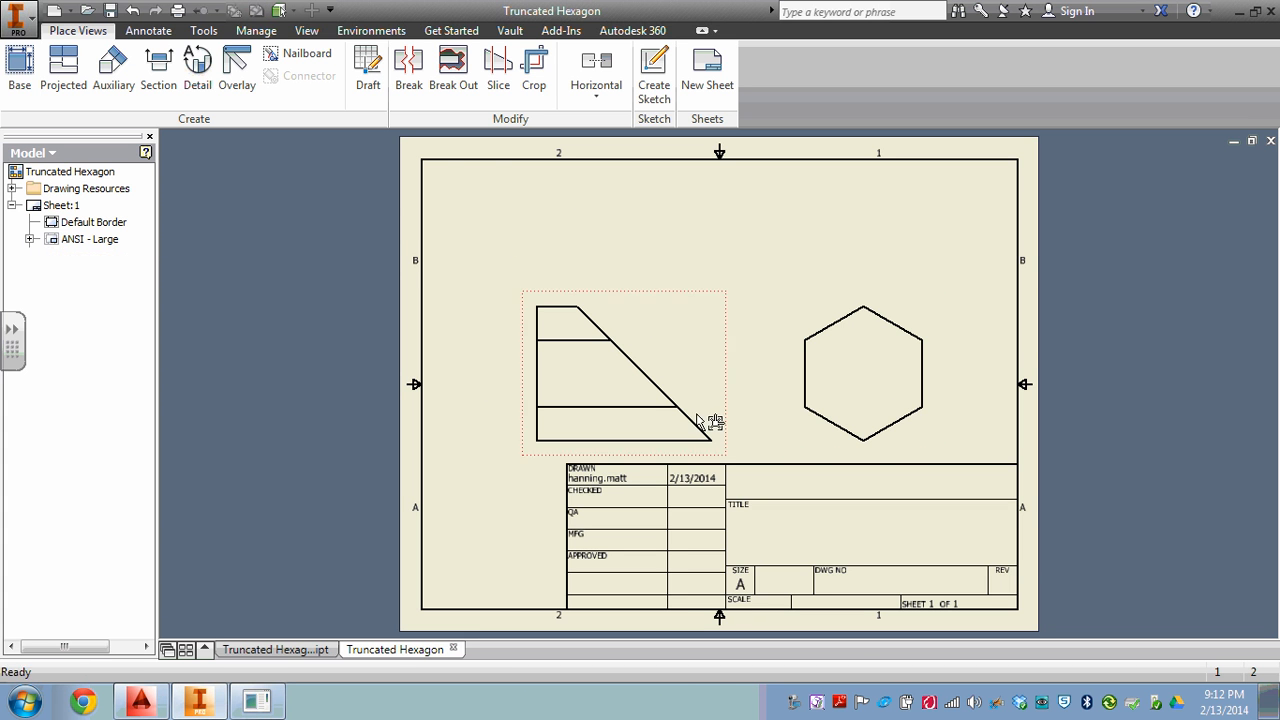
pyautogui.click(148, 30)
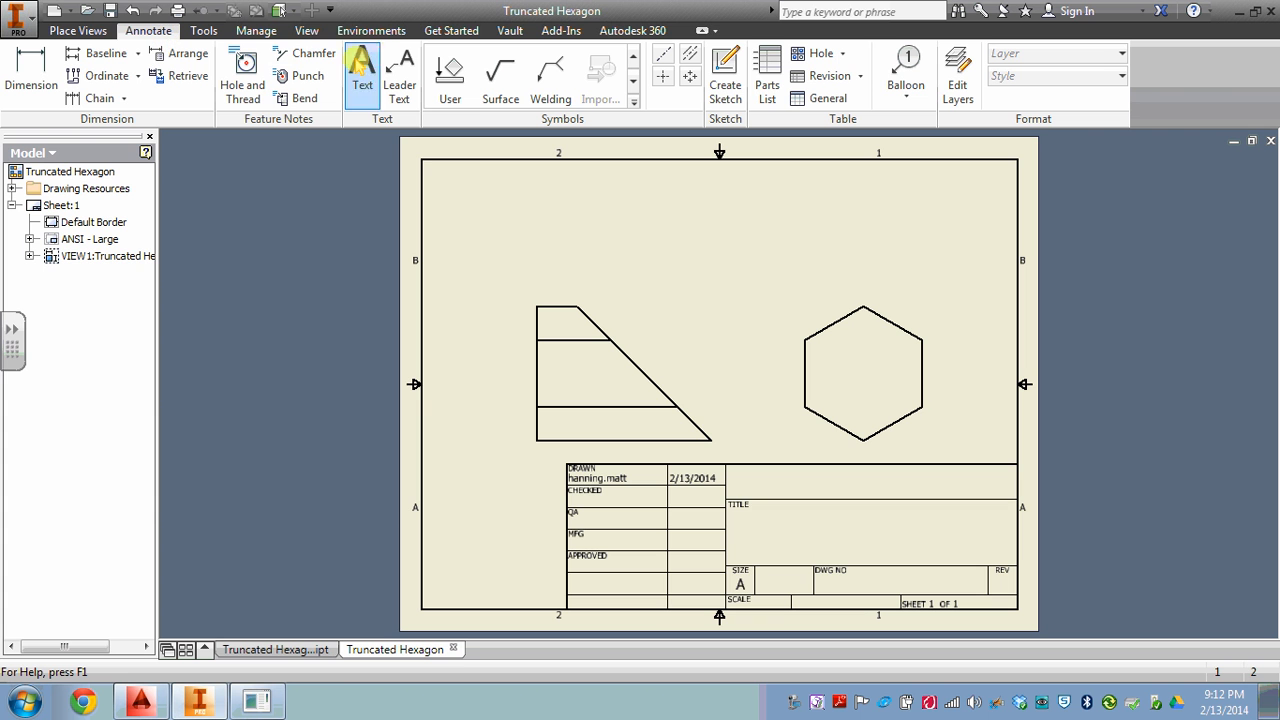
# Insert a structured, first-level parts list for the base view and place it at the upper-right corner of the sheet border.
pyautogui.click(768, 75)
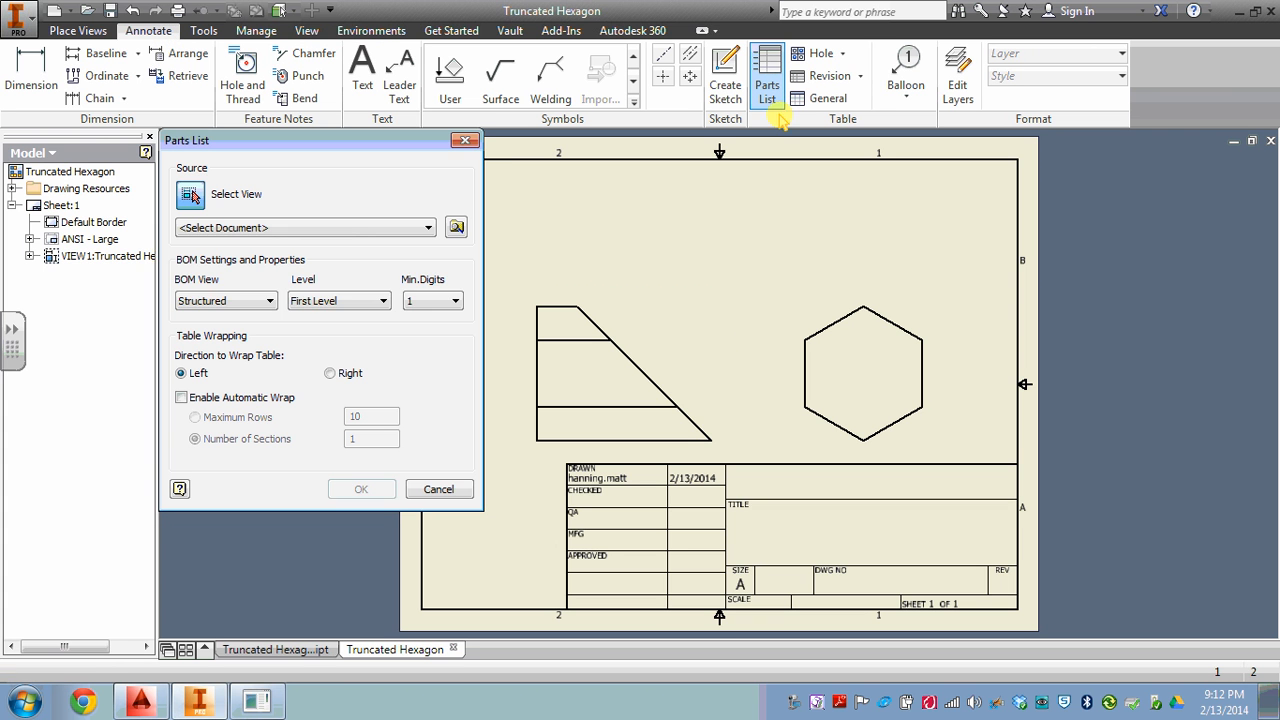
pyautogui.click(694, 397)
pyautogui.click(361, 489)
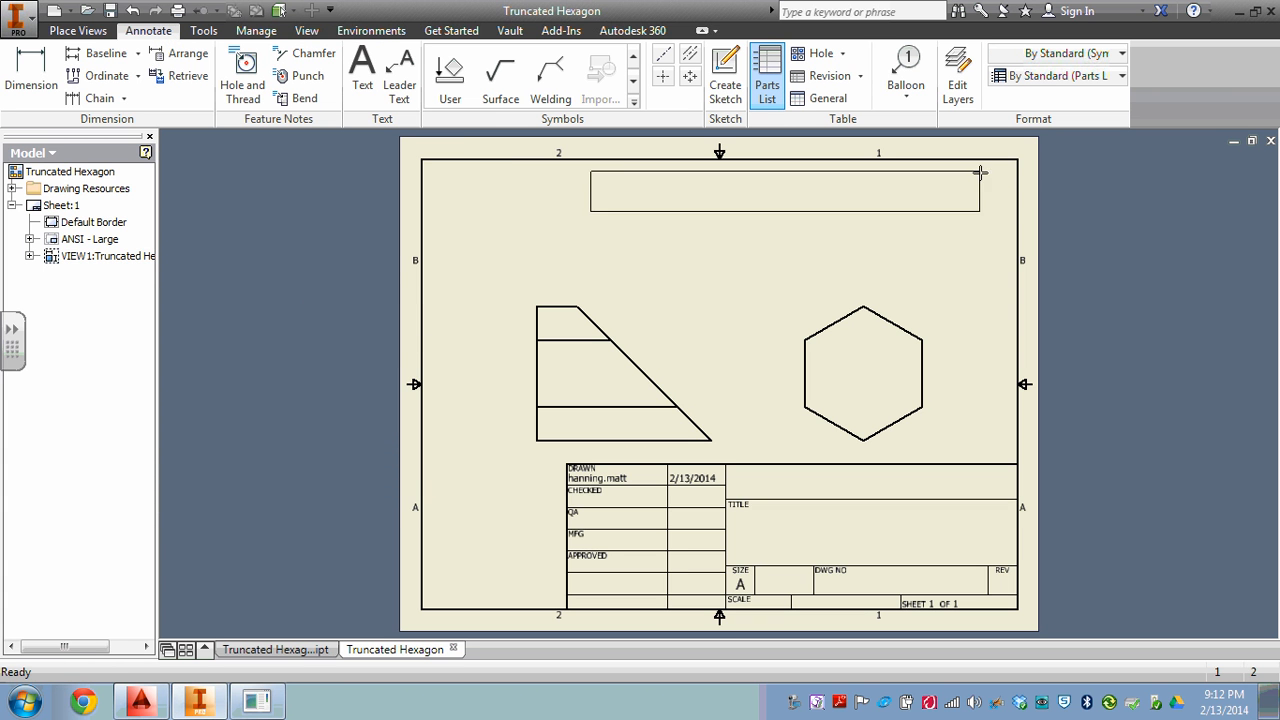
pyautogui.click(1020, 162)
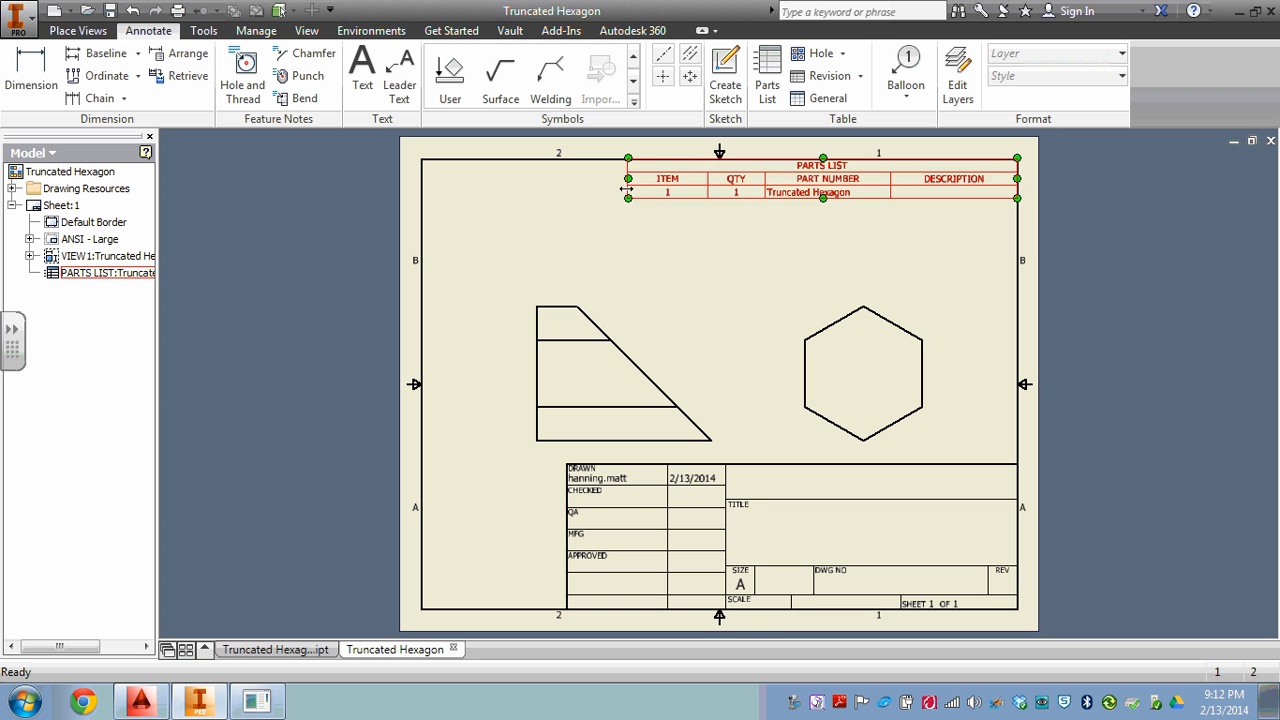
# Narrow the parts list to a compact table and widen its Part Number column so the part name fits on one line.
pyautogui.moveTo(632, 188); pyautogui.dragTo(1034, 200)
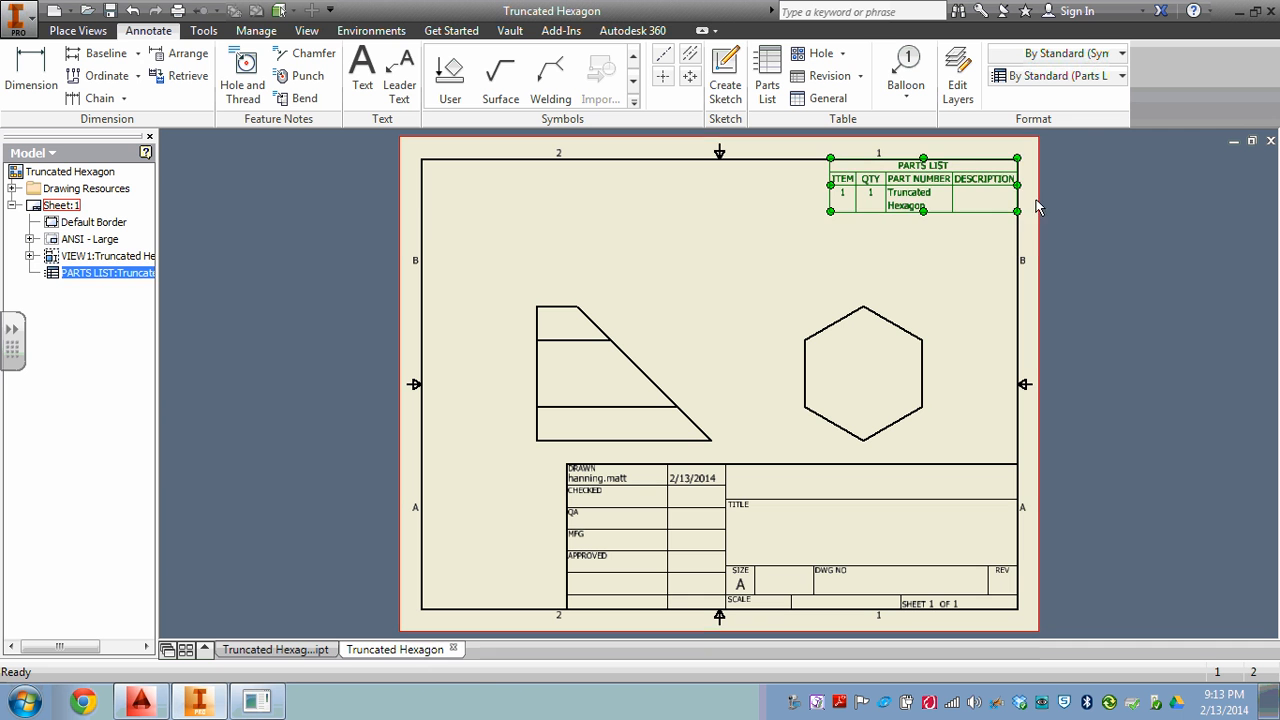
pyautogui.moveTo(885, 193); pyautogui.dragTo(853, 193)
pyautogui.click(880, 290)
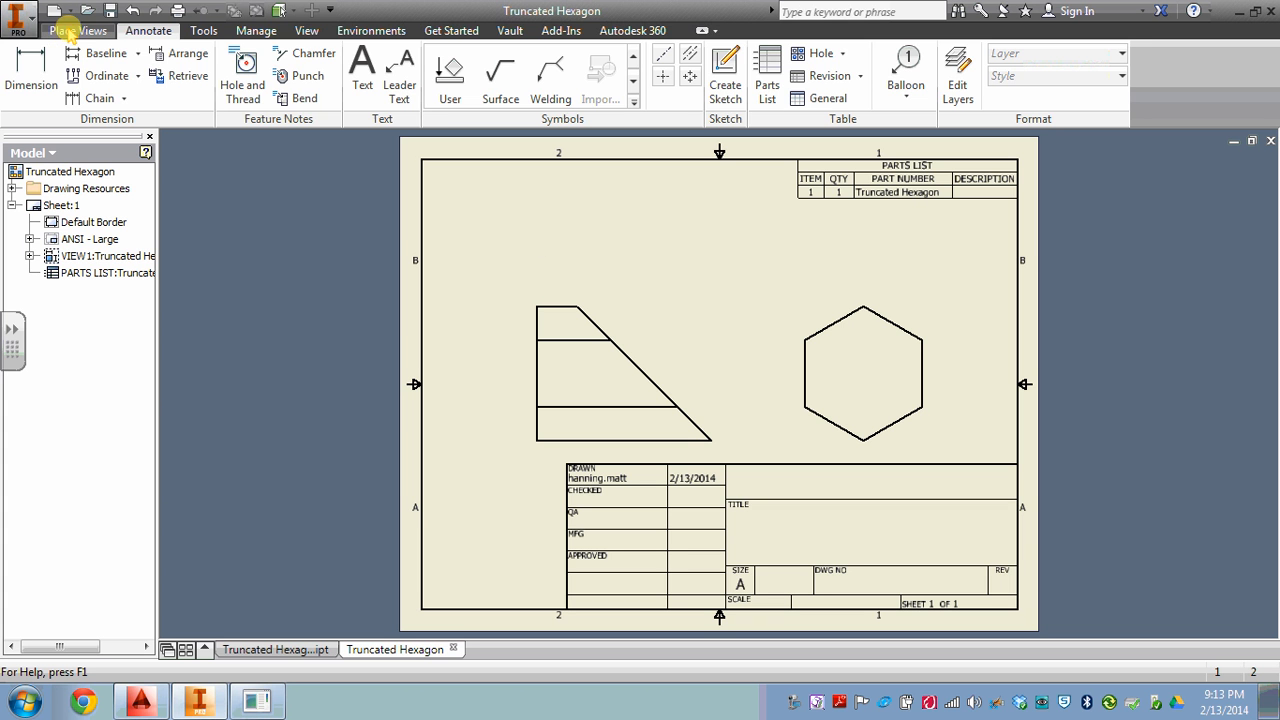
# Create a 1:1 auxiliary view from the base view's slanted edge, placed above and to the right of that edge.
pyautogui.click(70, 30)
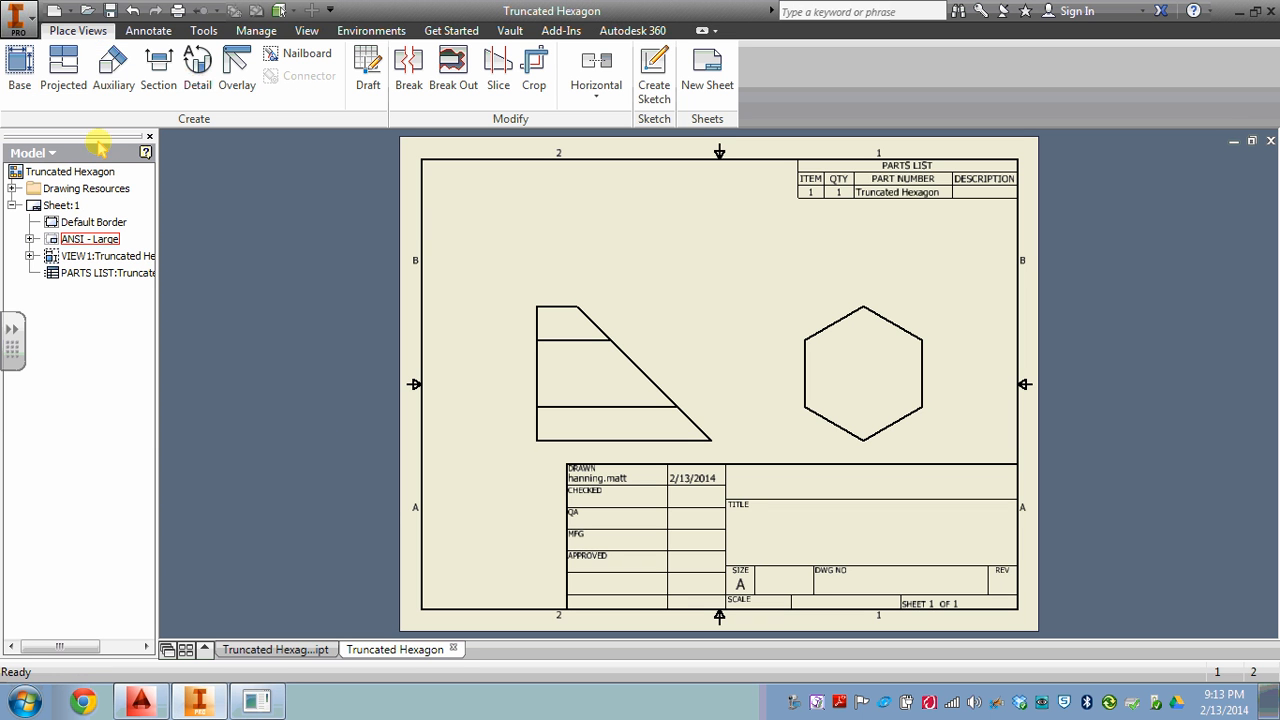
pyautogui.click(113, 72)
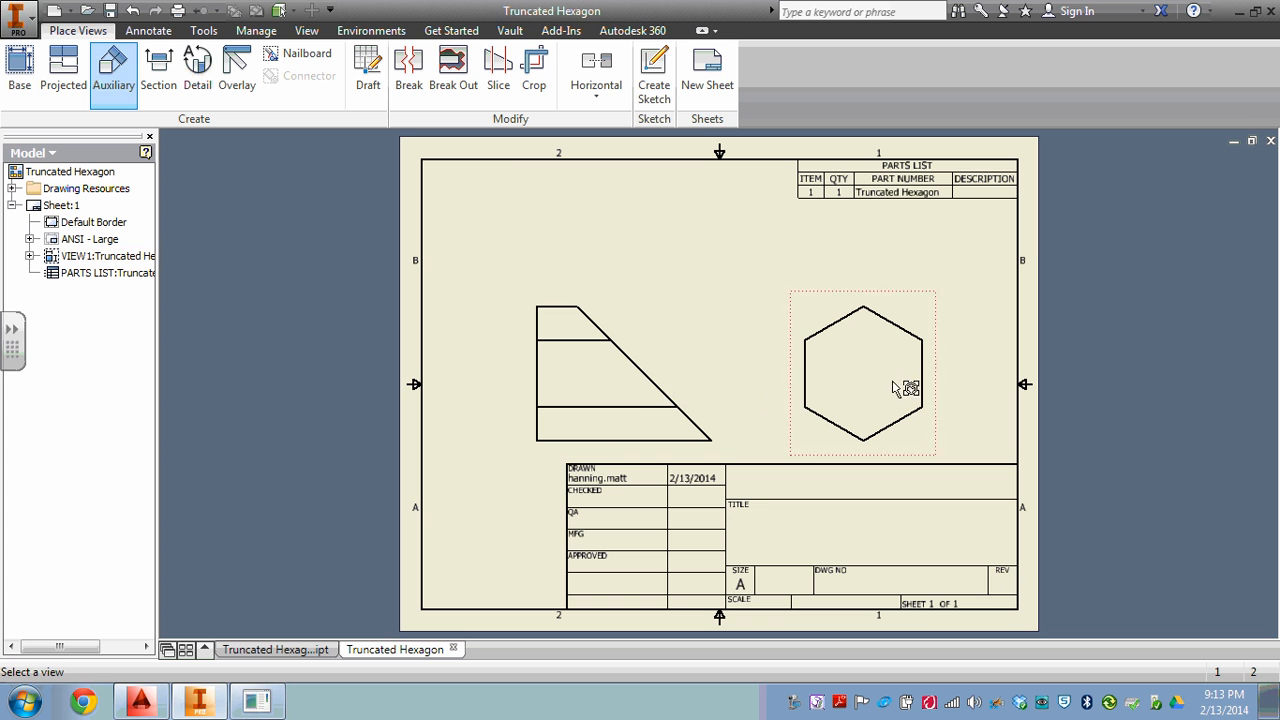
pyautogui.click(655, 383)
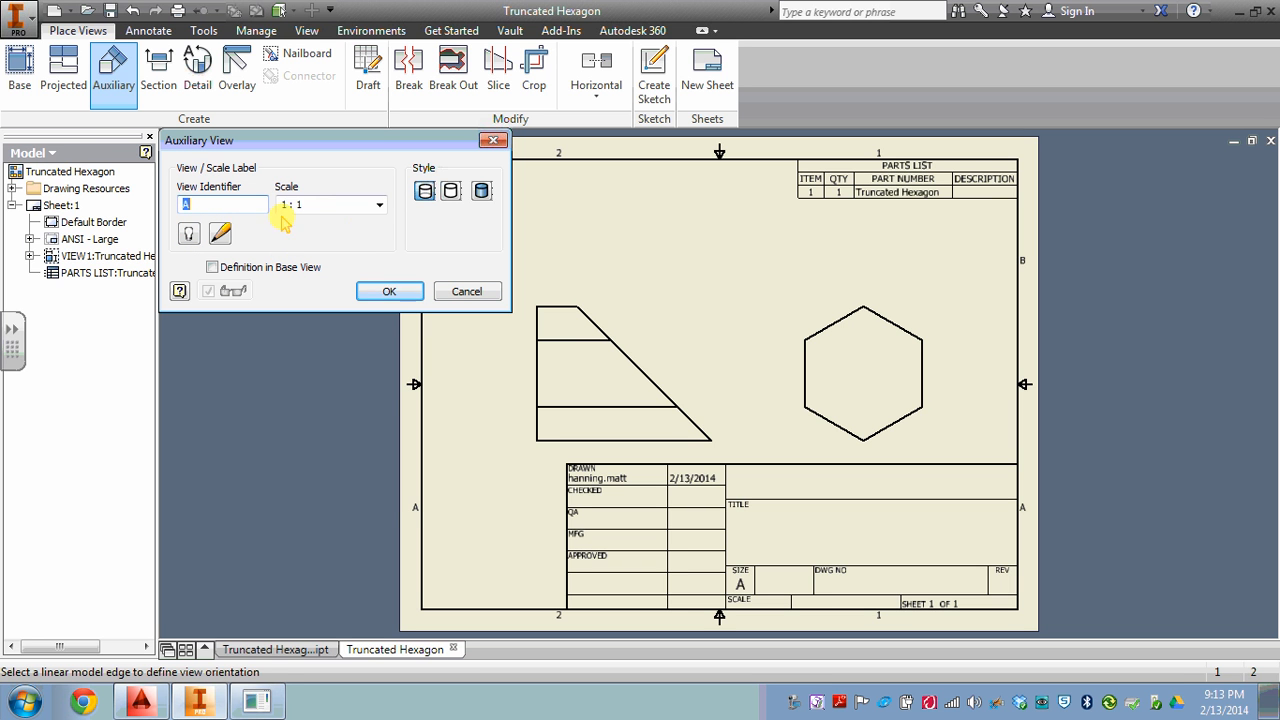
pyautogui.click(650, 387)
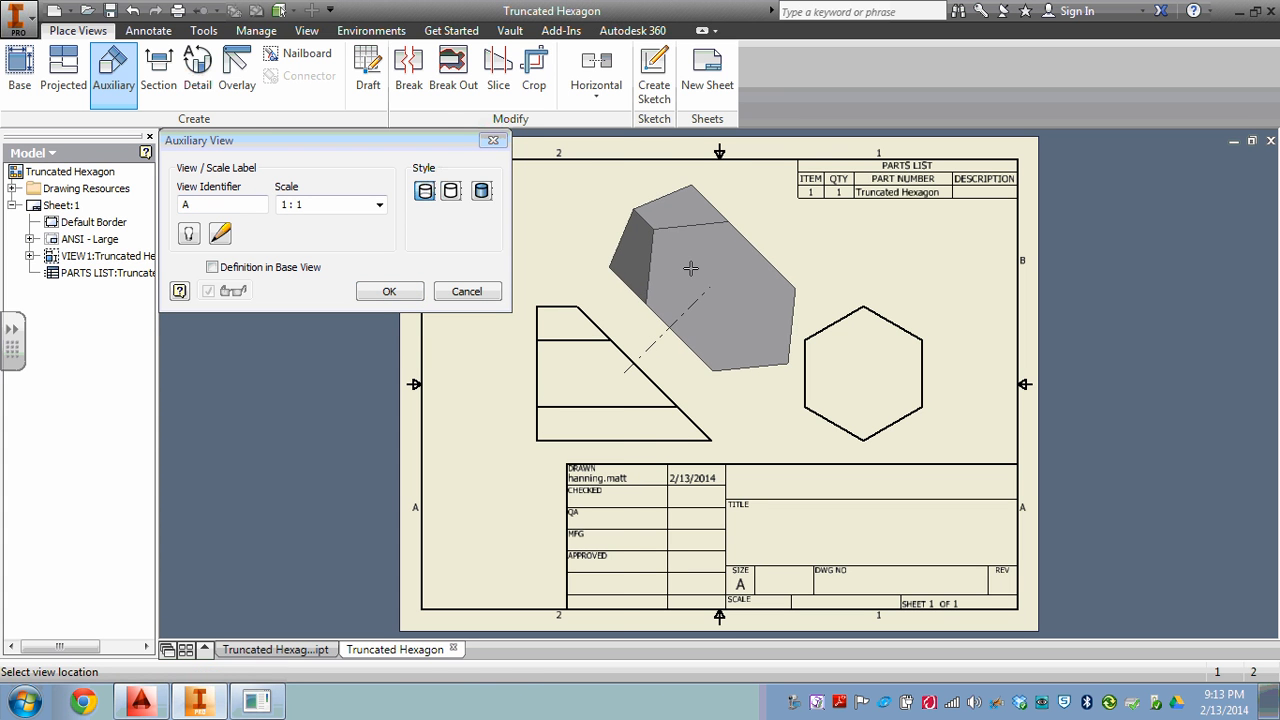
pyautogui.click(690, 268)
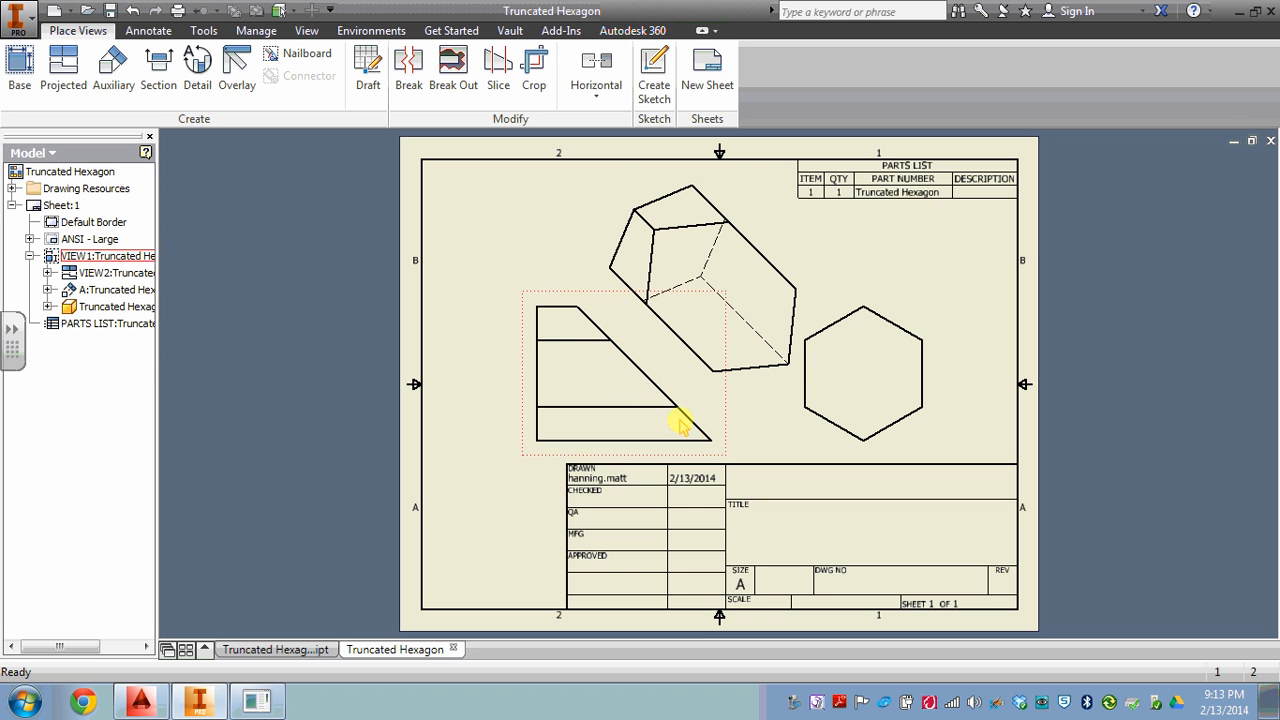
# Hide the five visible edges of the auxiliary view that lie outside the outline of the cut face.
pyautogui.rightClick(620, 258)
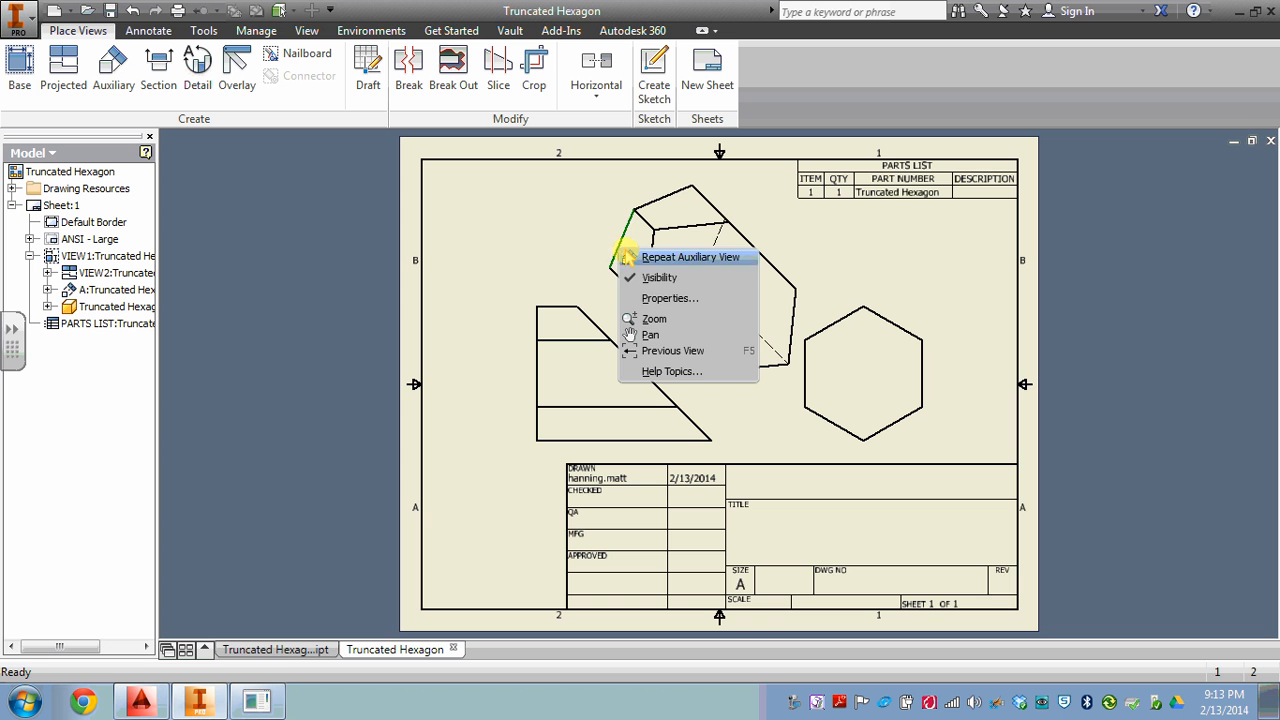
pyautogui.click(635, 275)
pyautogui.rightClick(617, 277)
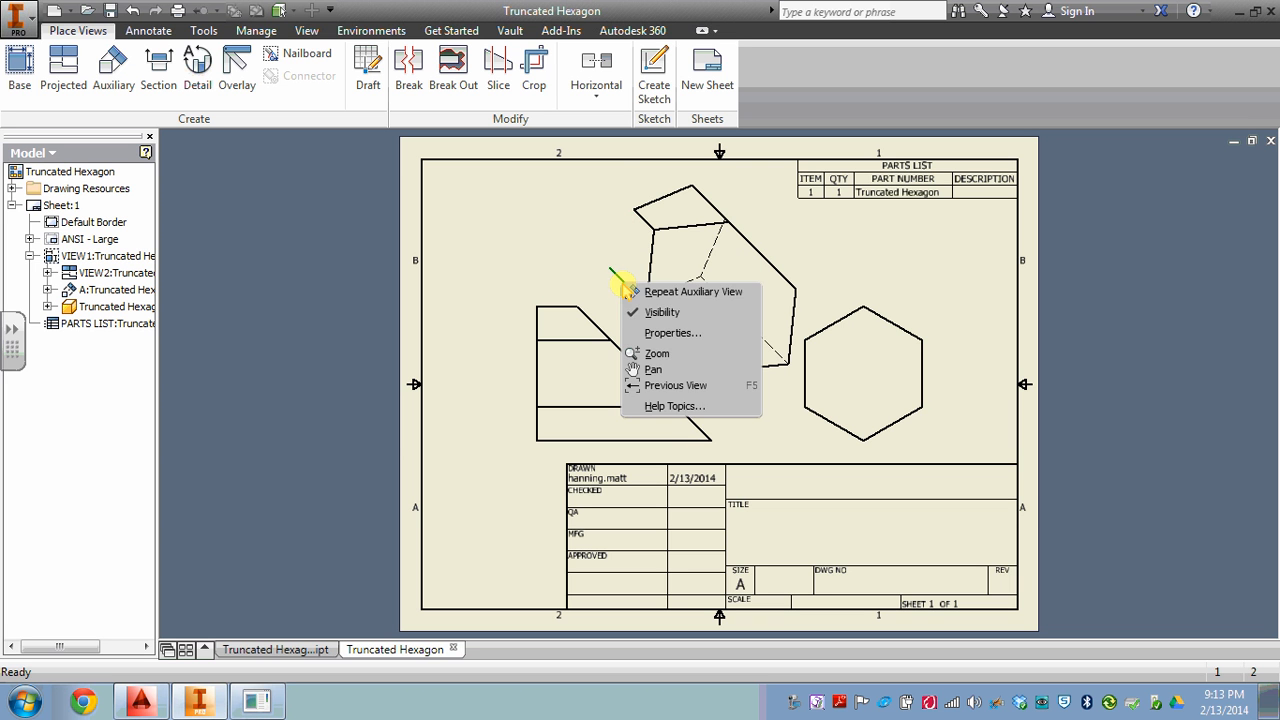
pyautogui.click(645, 312)
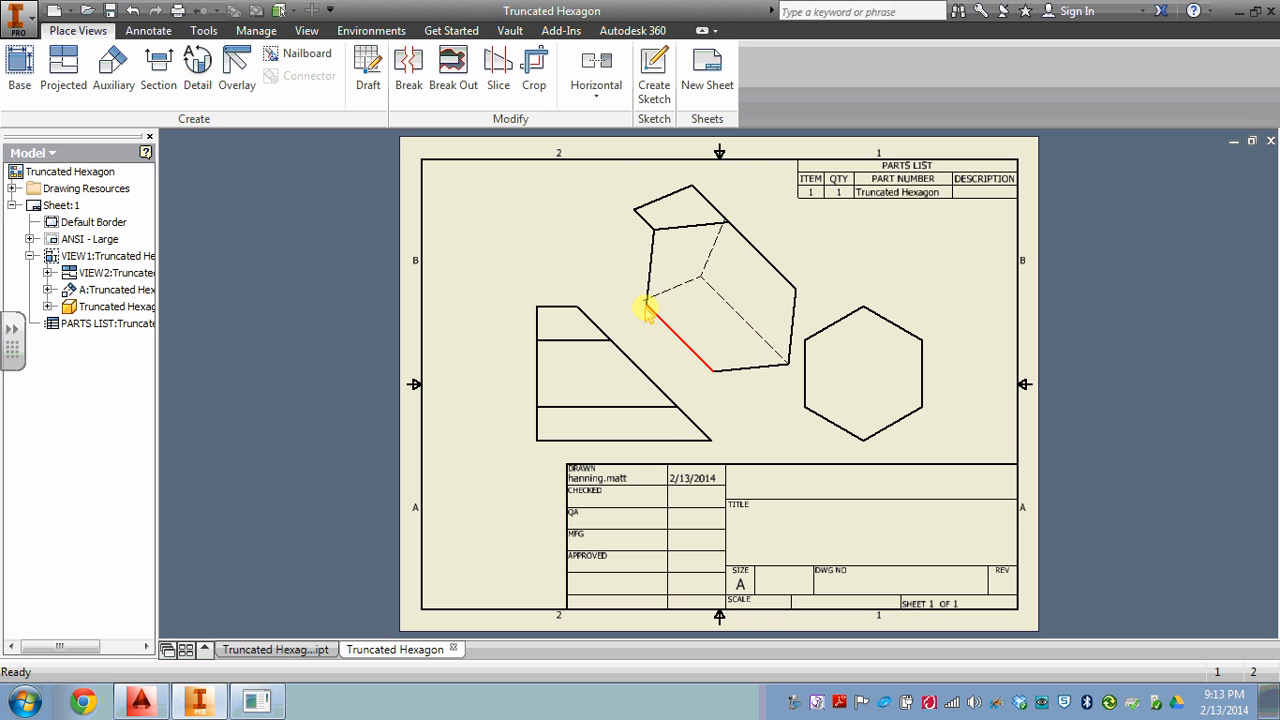
pyautogui.rightClick(641, 211)
pyautogui.click(675, 244)
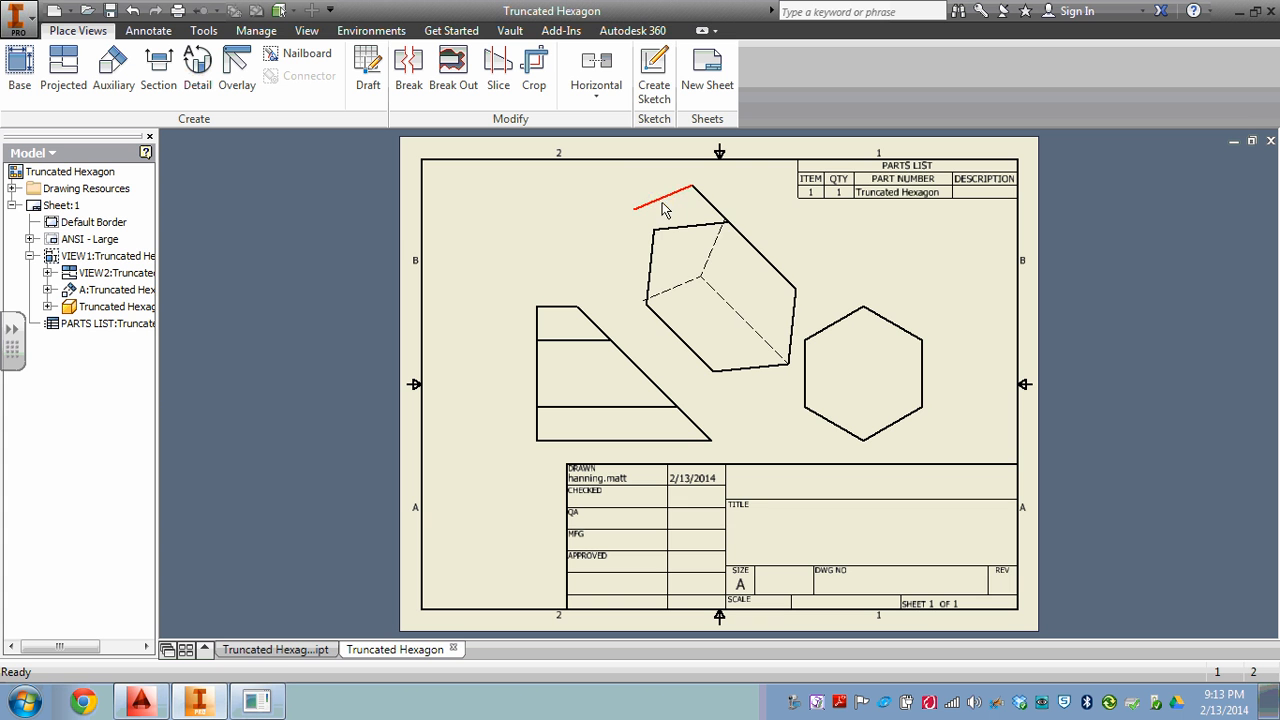
pyautogui.rightClick(665, 209)
pyautogui.click(698, 235)
pyautogui.rightClick(708, 202)
pyautogui.click(735, 229)
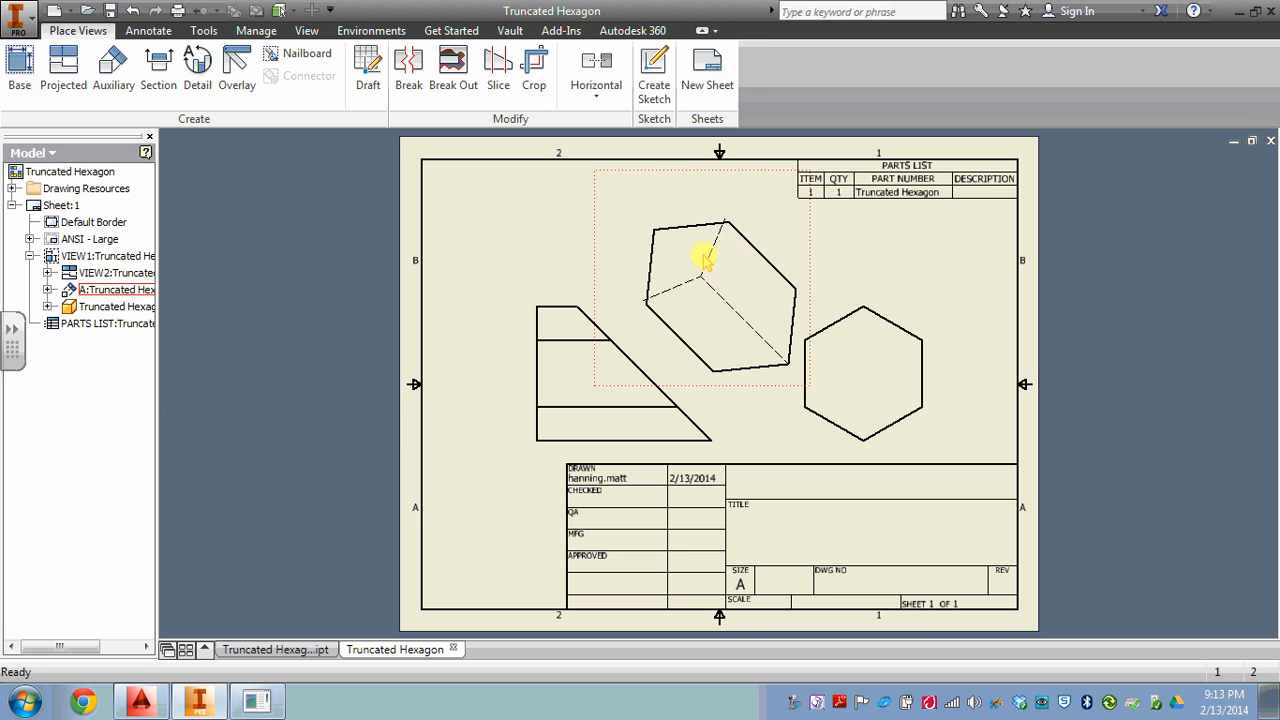
# Hide the three dashed lines inside the auxiliary view's cut face and move the hexagonal end view slightly farther right.
pyautogui.rightClick(710, 257)
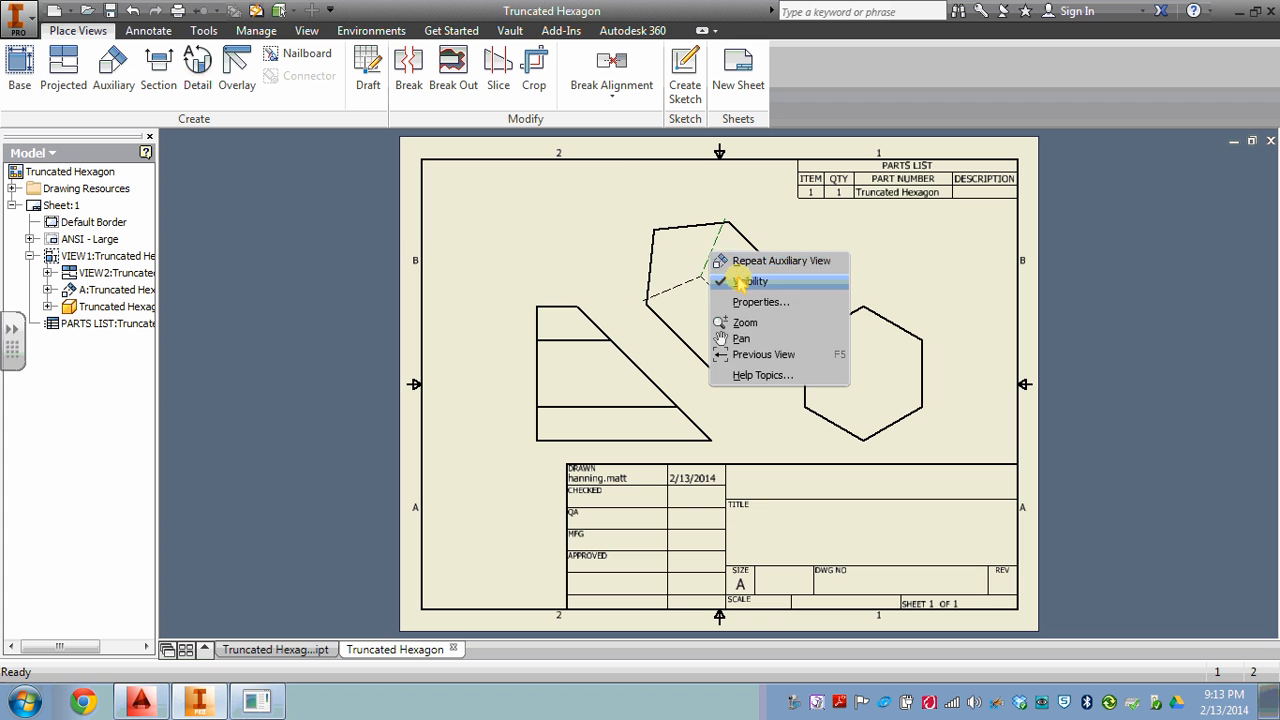
pyautogui.click(725, 280)
pyautogui.rightClick(676, 287)
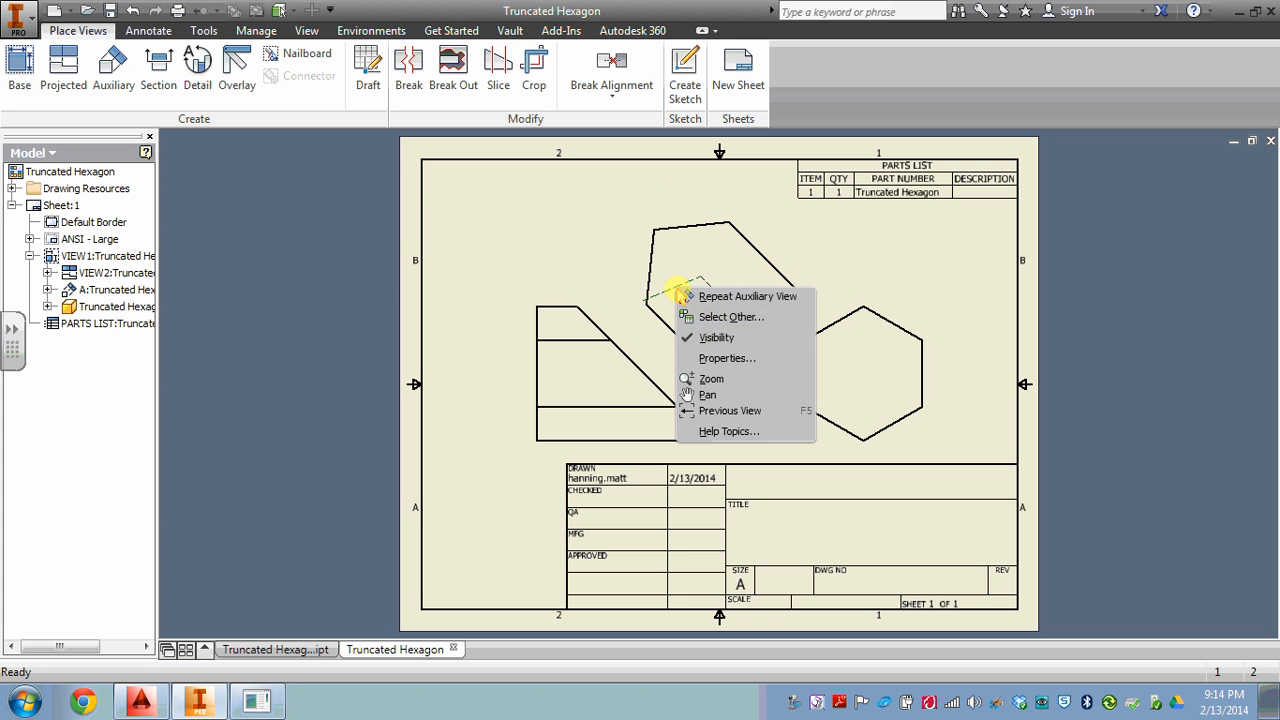
pyautogui.click(711, 331)
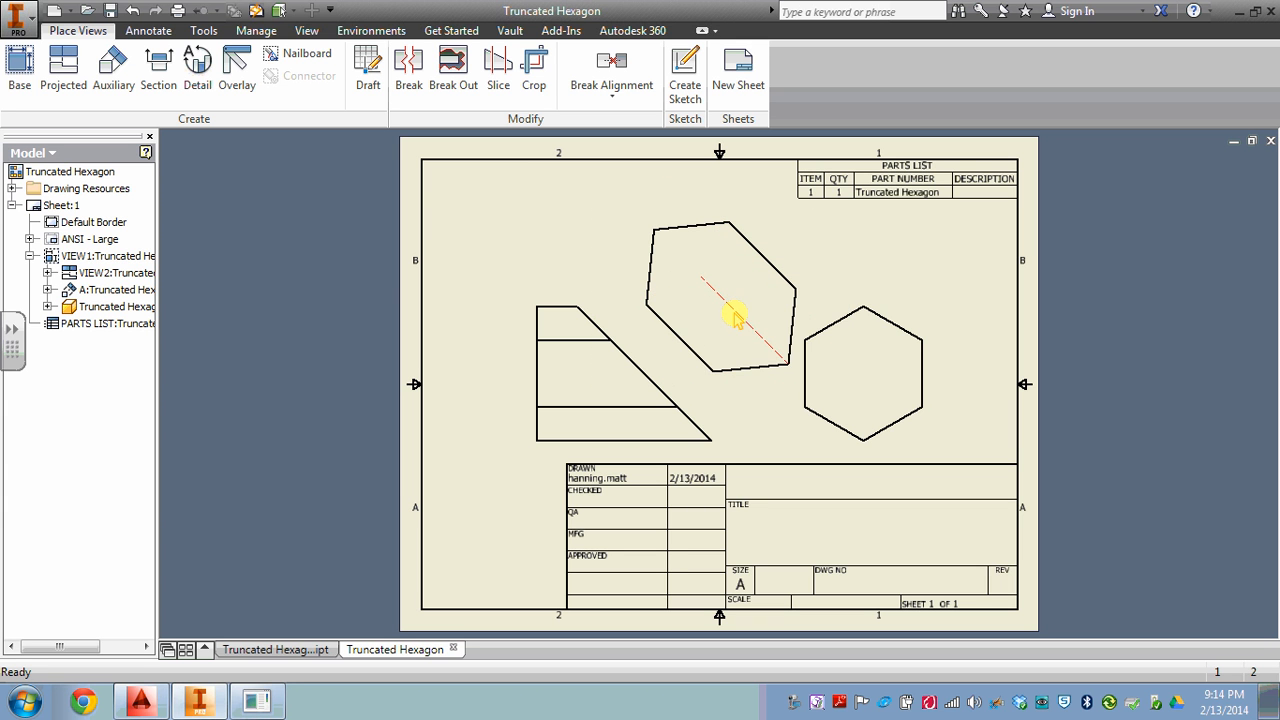
pyautogui.rightClick(736, 314)
pyautogui.click(760, 341)
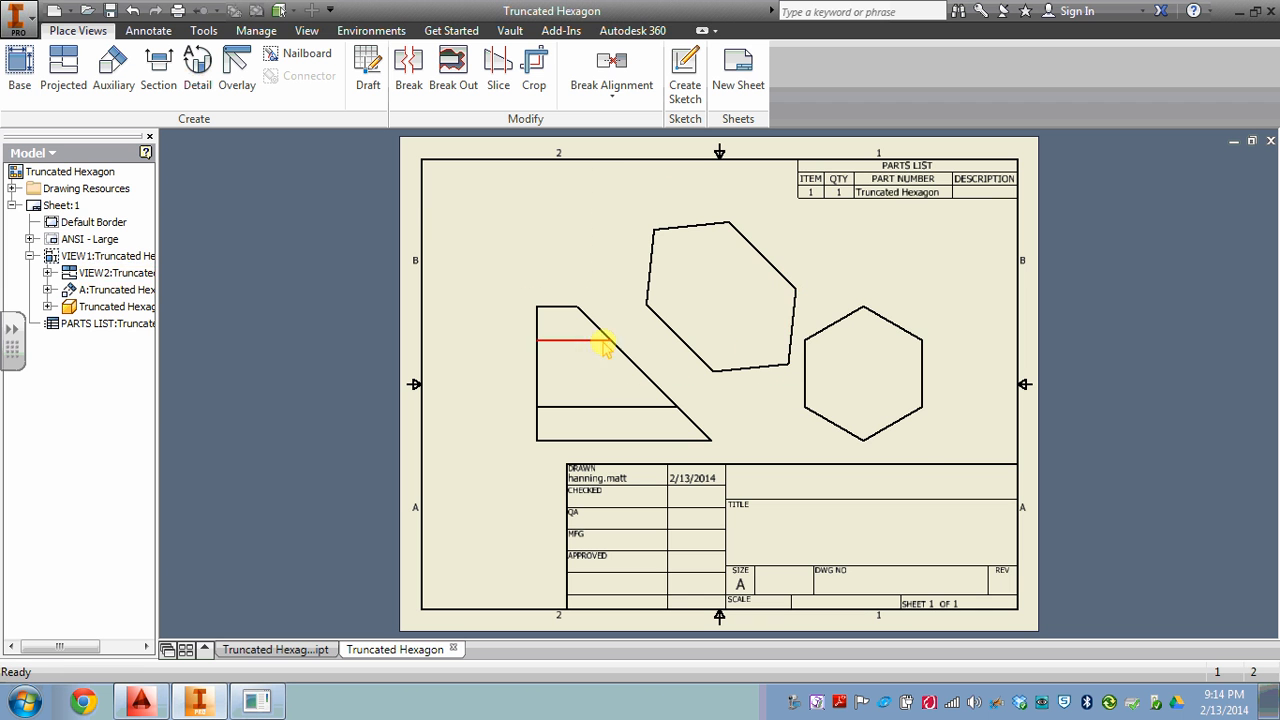
pyautogui.moveTo(940, 368); pyautogui.dragTo(975, 369)
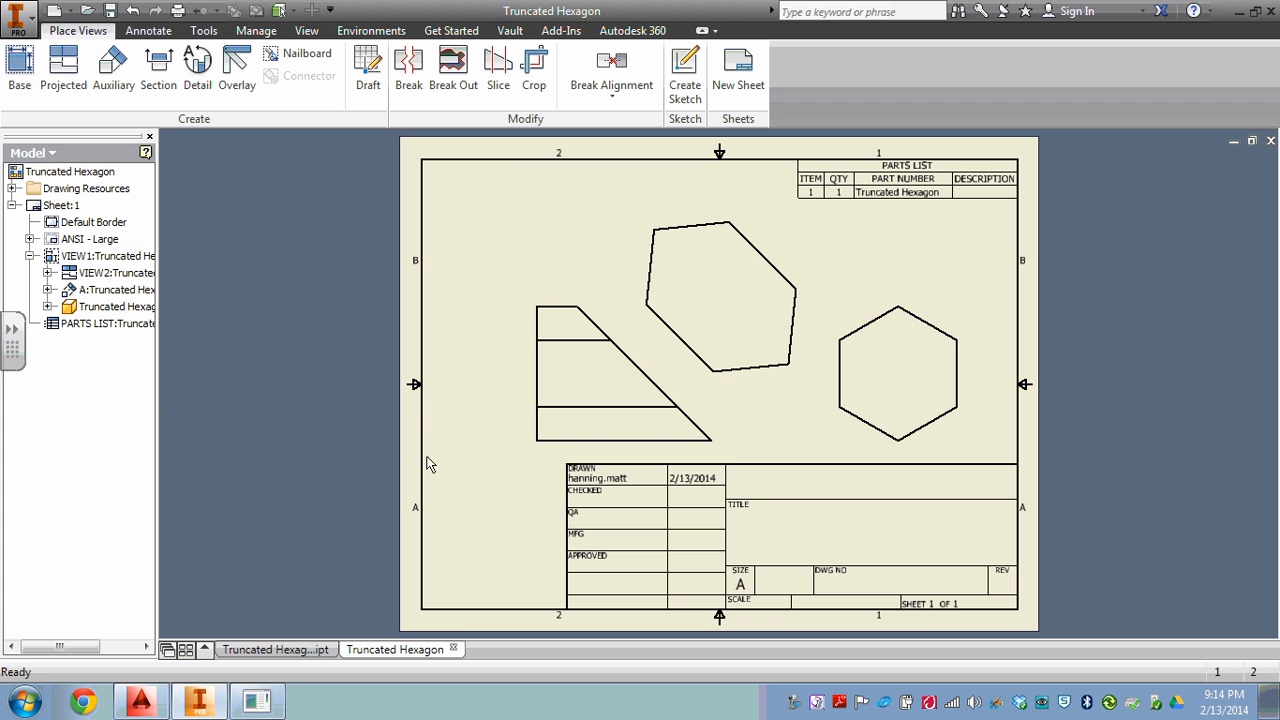
pyautogui.click(113, 62)
pyautogui.click(667, 398)
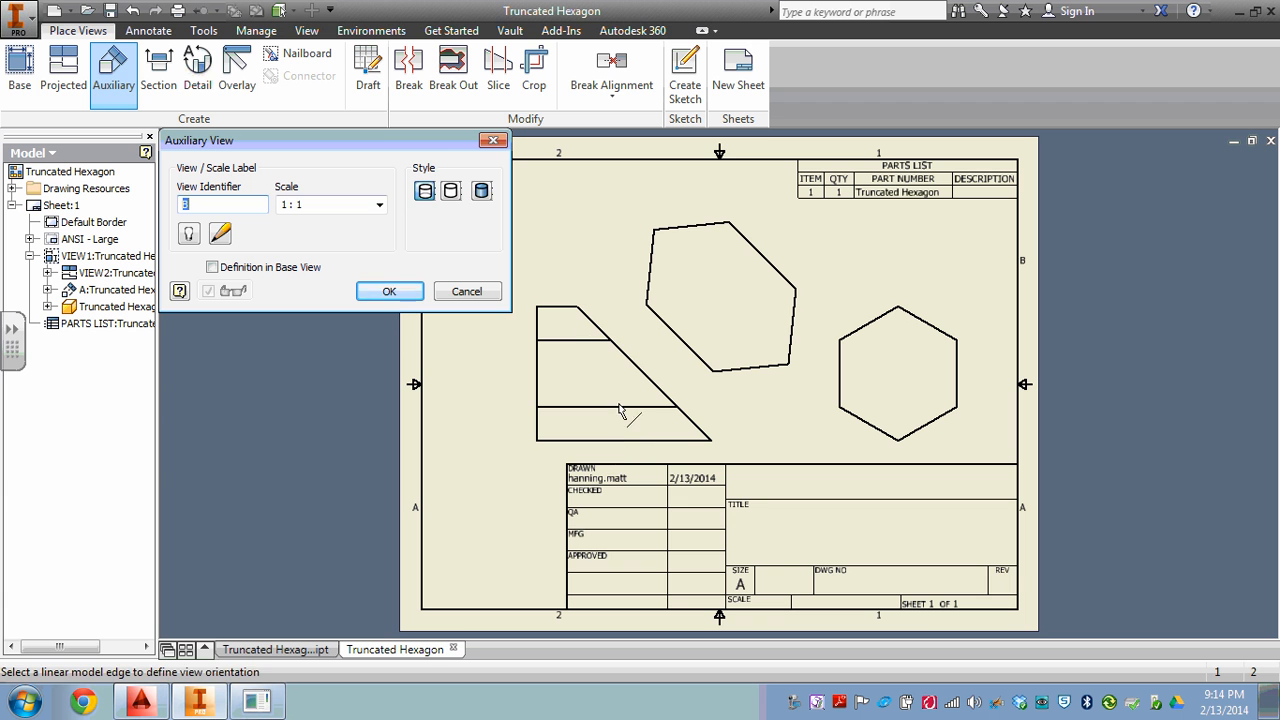
pyautogui.click(640, 376)
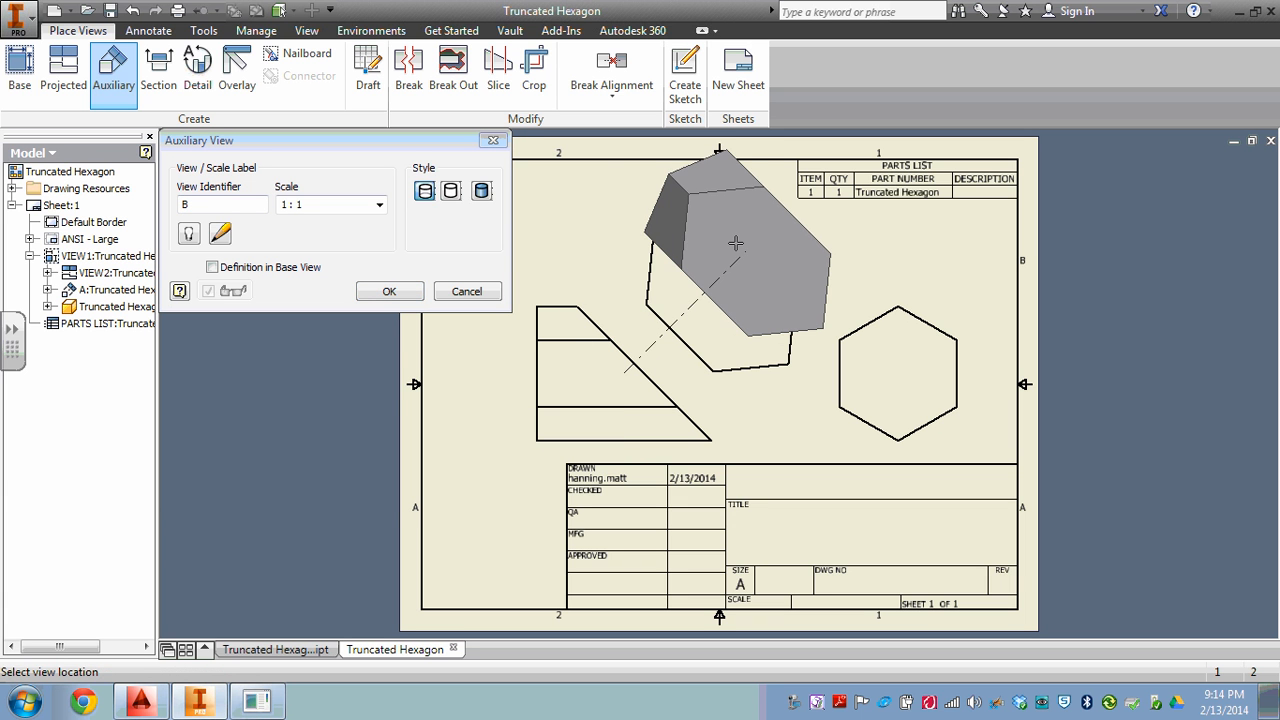
pyautogui.click(685, 280)
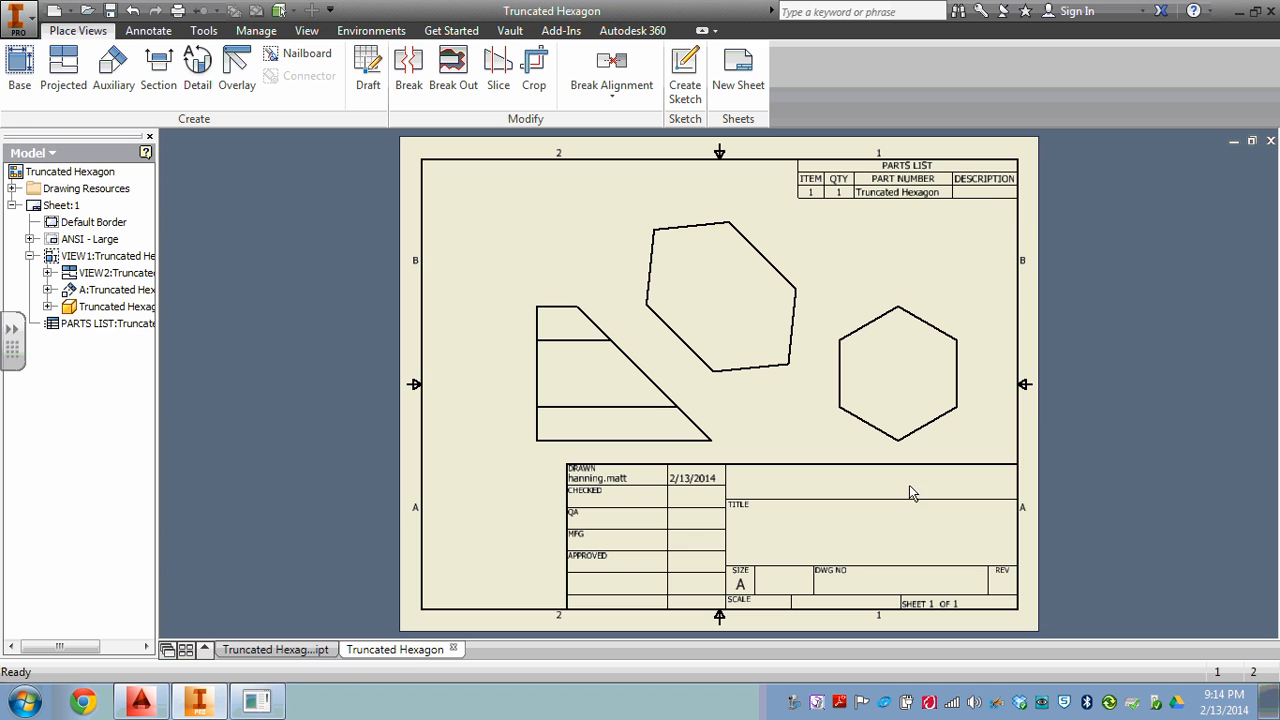
pyautogui.click(257, 700)
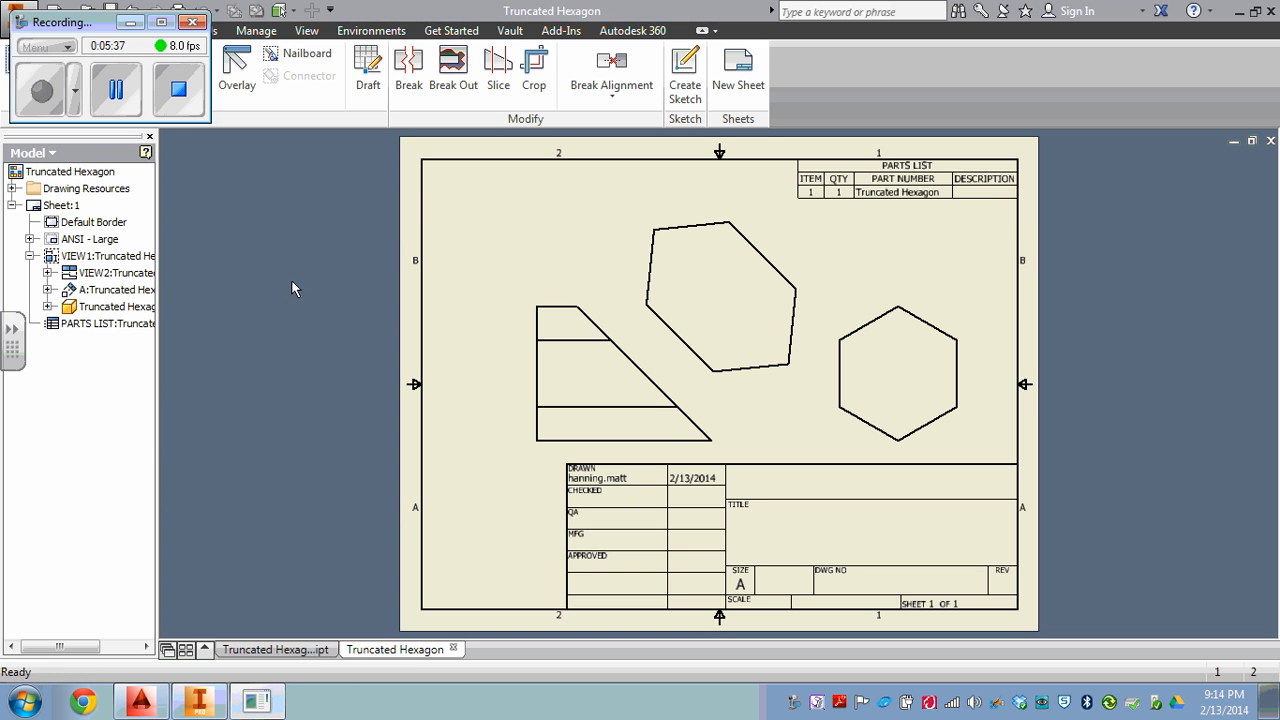